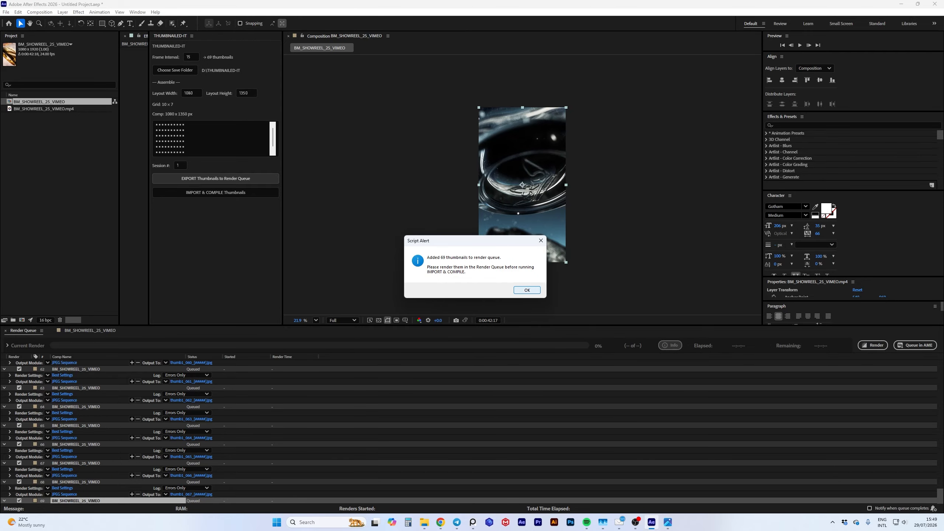
Render all queued showreel thumbnails, then import and compile them into the grid layout.
key("Return")
left_click(872, 345)
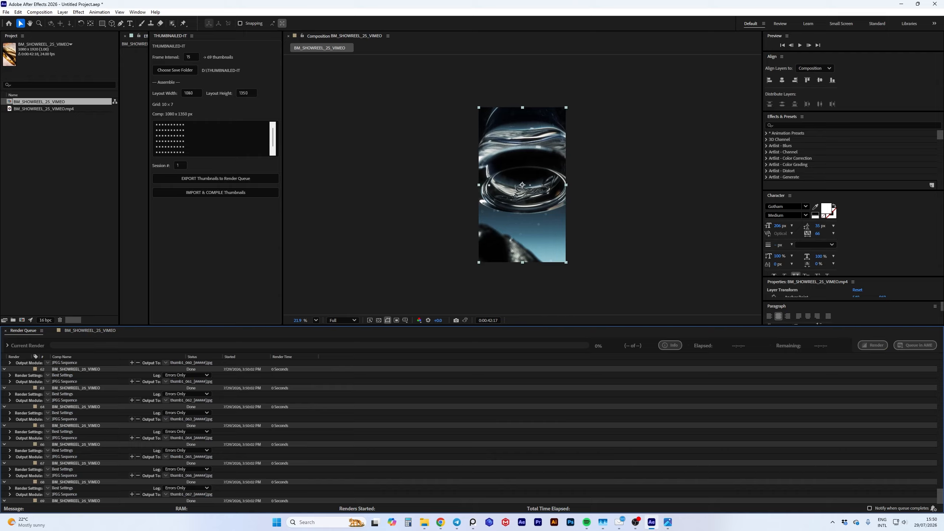
left_click(216, 193)
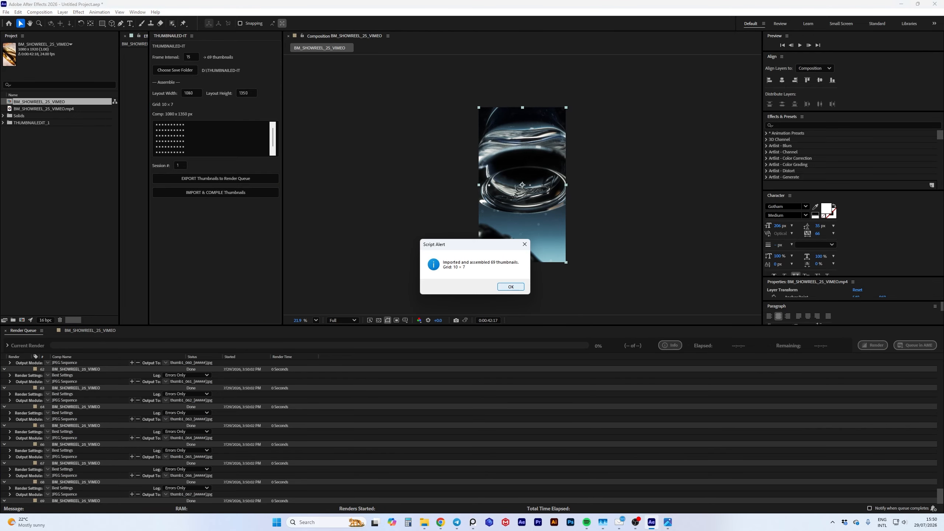
key("Return")
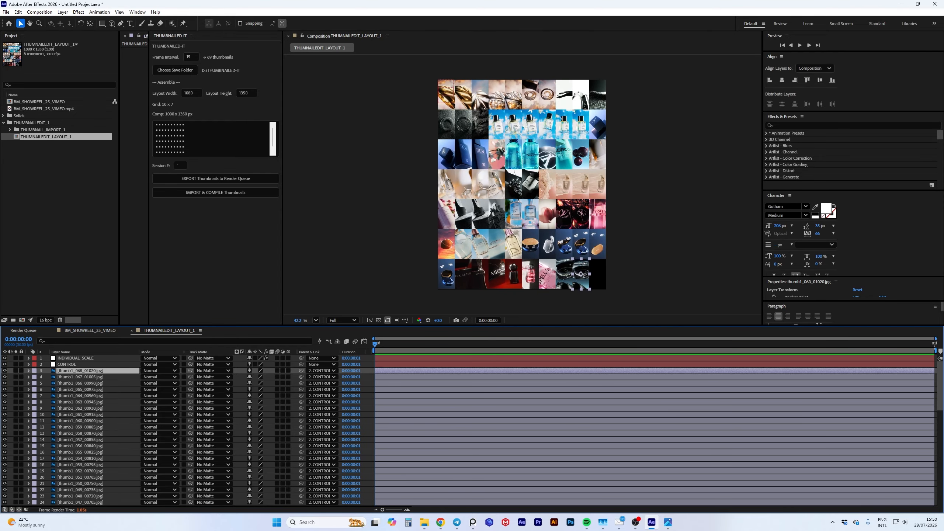
Duplicate the last thumbnail layer and align the copy to the composition's right edge to fill the empty grid cell.
key("backslash")
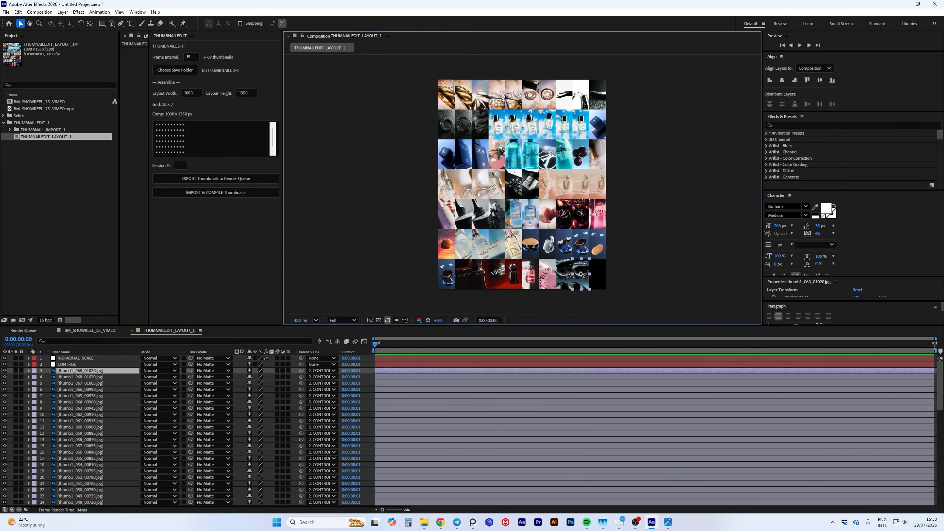
left_click(794, 80)
key("F2")
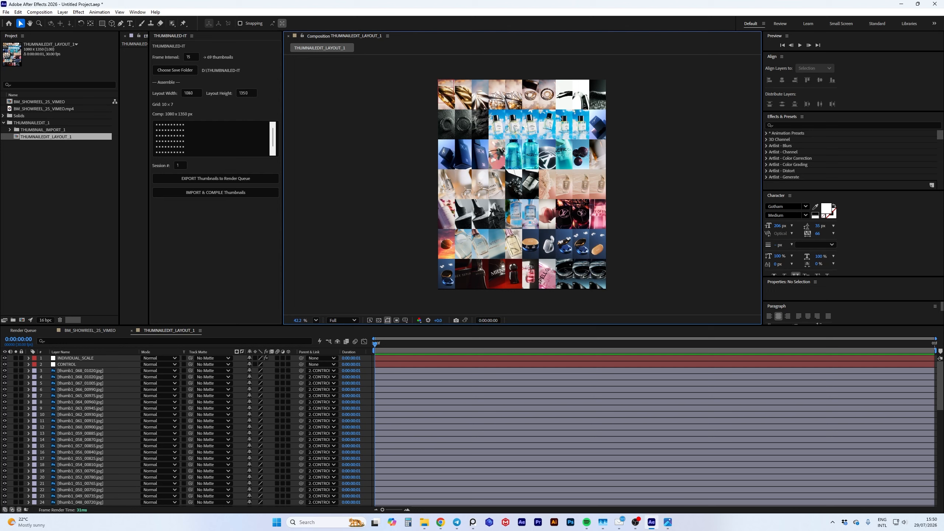
Reveal the Scale of the CONTROL layer, try rescaling the thumbnail grid with it, and undo that change.
left_click(66, 364)
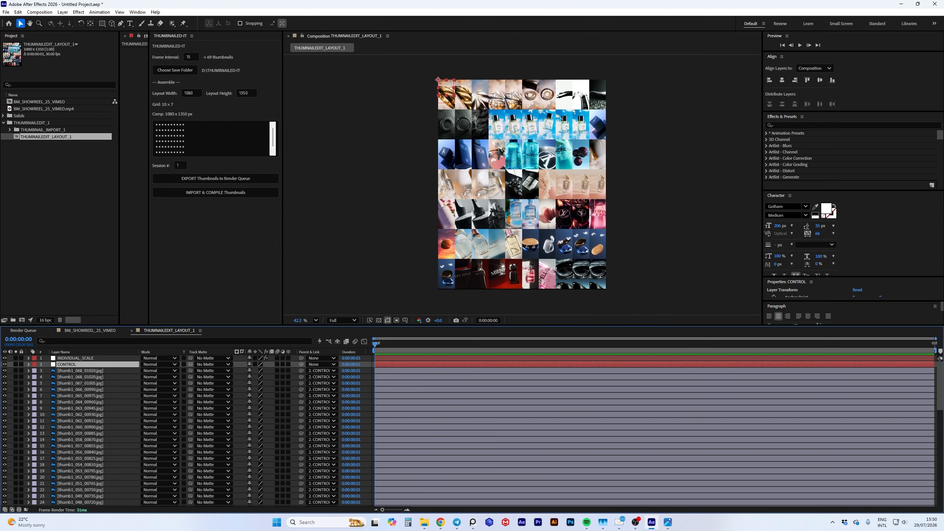
key("s")
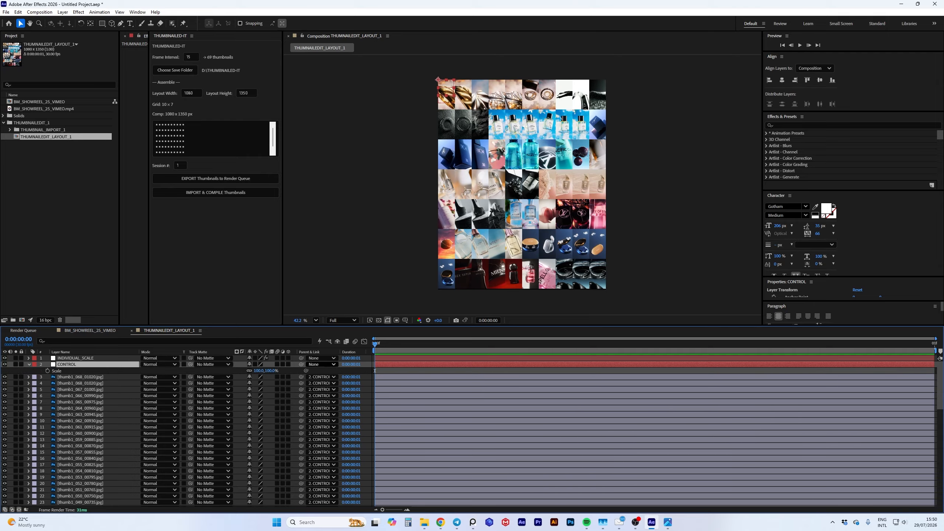
left_click_drag(261, 371, 374, 370)
key("ctrl+z")
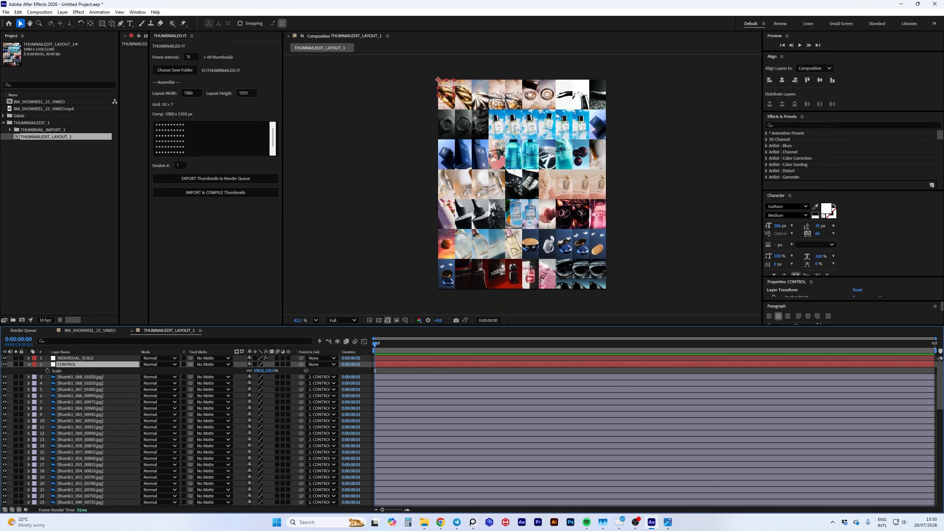
Resize the layout composition to 2160 × 2700 px, keeping its upper-left corner as the anchor.
key("ctrl+k")
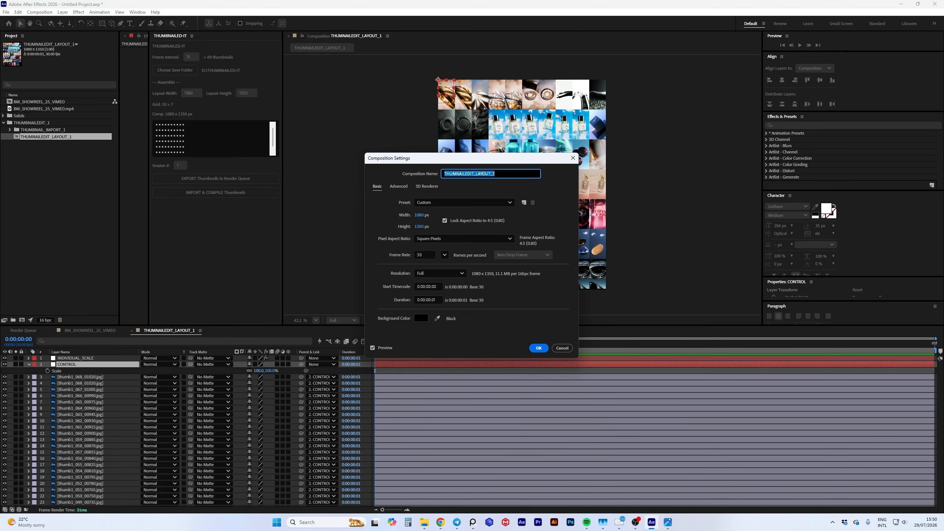
left_click(398, 186)
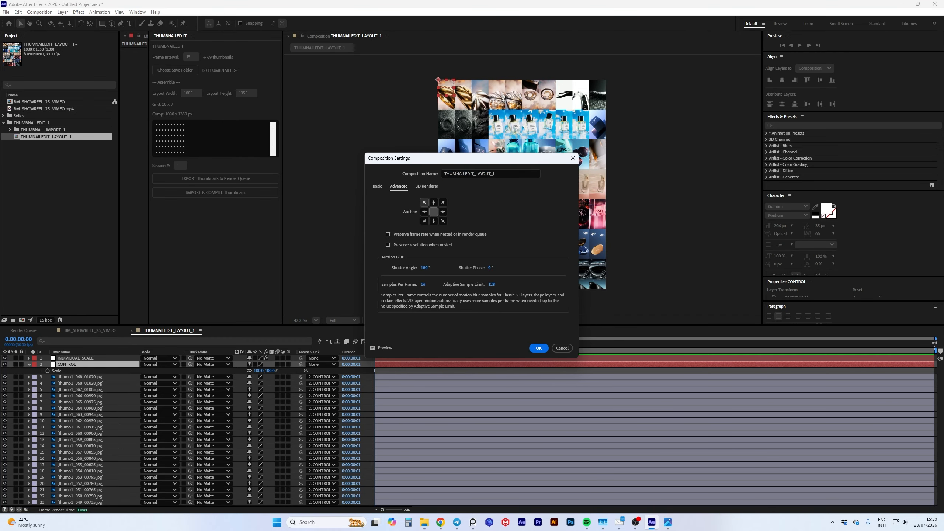
left_click(424, 203)
key("ctrl+shift+Tab")
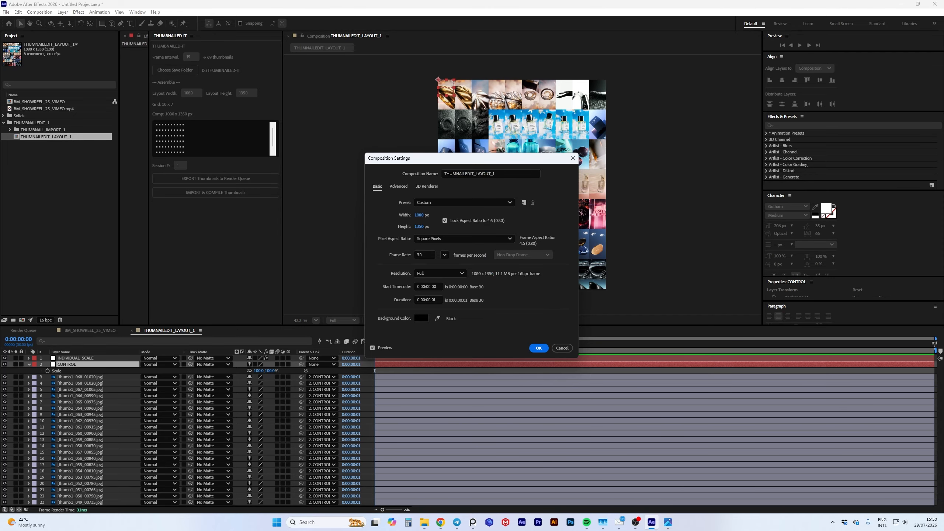
left_click(419, 215)
left_click(425, 215)
key("Return")
key("comma")
key("comma")
key("comma")
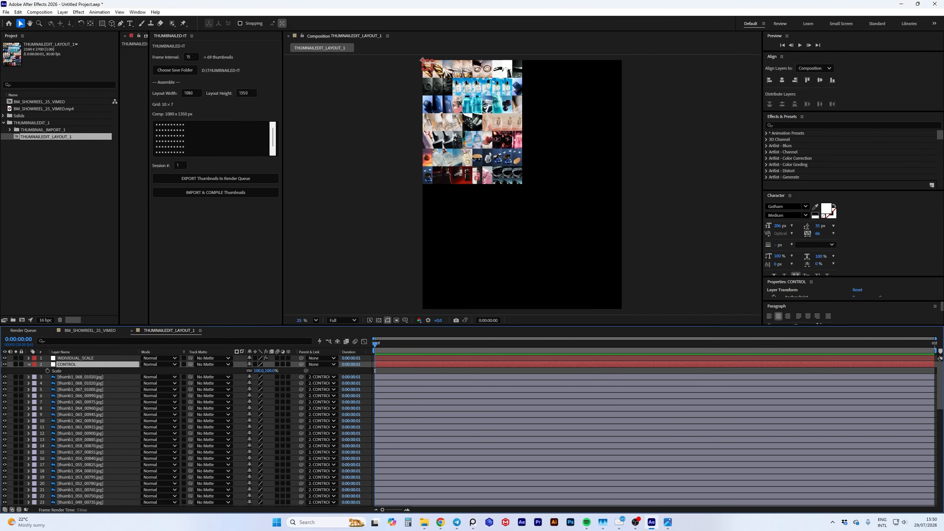
Set the CONTROL layer's Scale to 200% to enlarge the thumbnail grid to the resized composition.
left_click(271, 370)
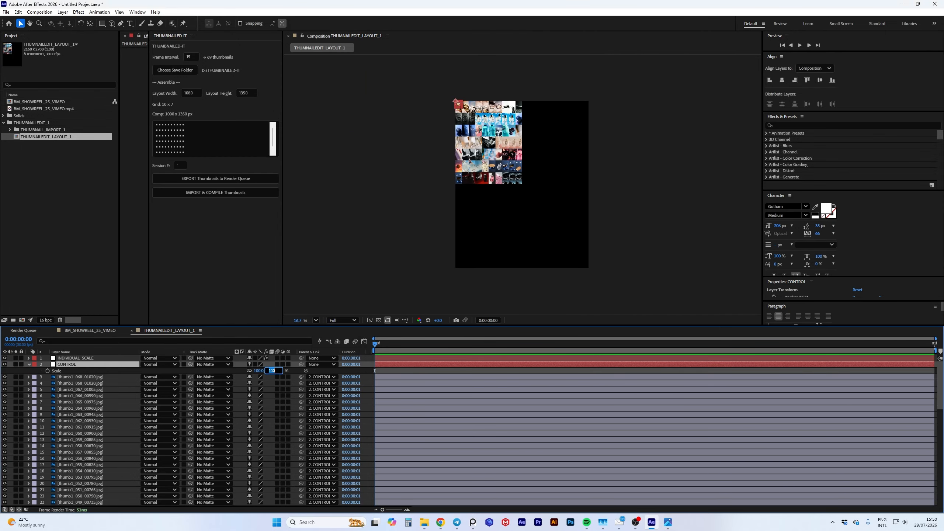
type("20")
key("Return")
scroll(522, 184, "up", 3)
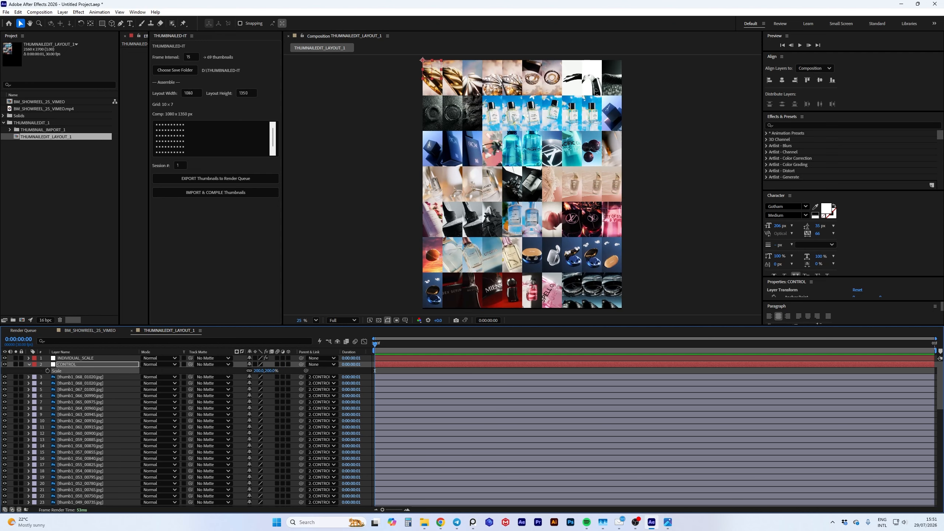
Check the grid's lower edge and set the CONTROL layer's Scale to 201% to close the remaining gap.
scroll(522, 184, "down", 2)
scroll(522, 184, "up", 4)
left_click_drag(529, 257, 499, 113)
scroll(522, 186, "up", 10)
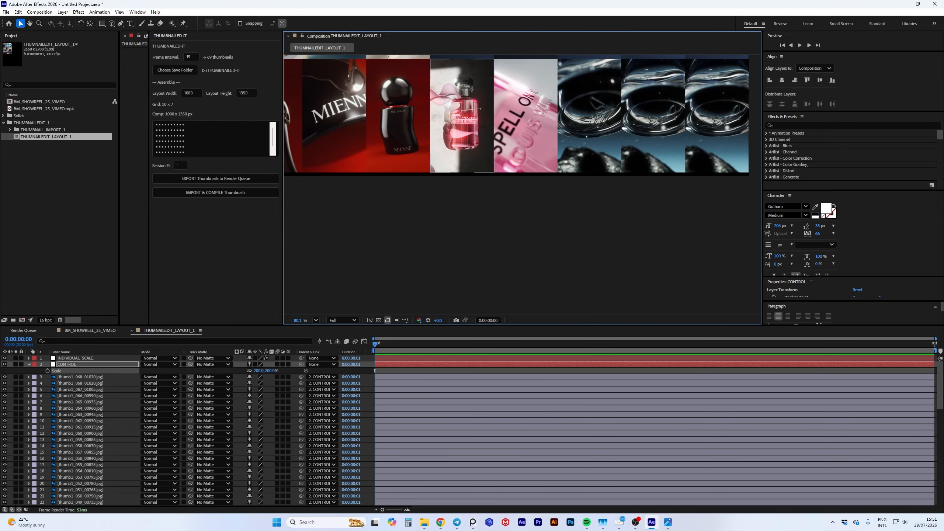
scroll(522, 186, "down", 1)
scroll(522, 186, "down", 1)
left_click_drag(457, 126, 505, 217)
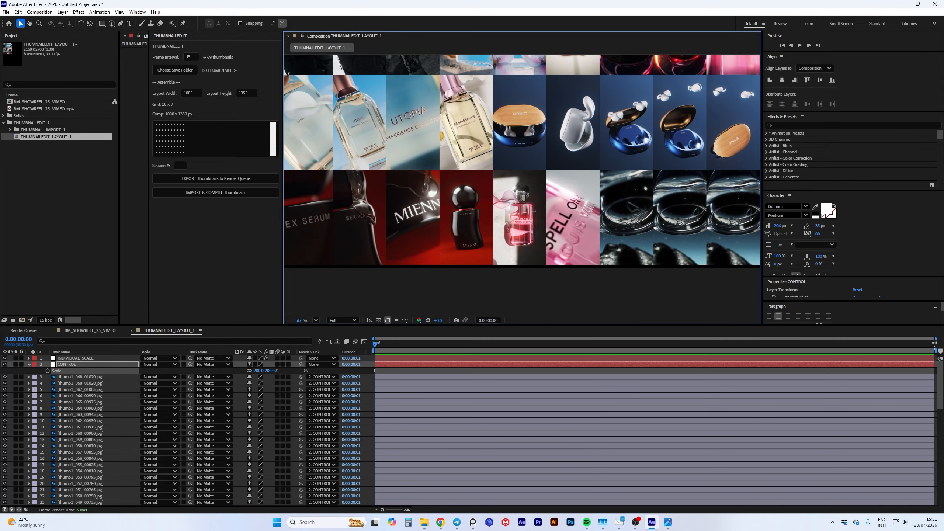
scroll(521, 185, "down", 1)
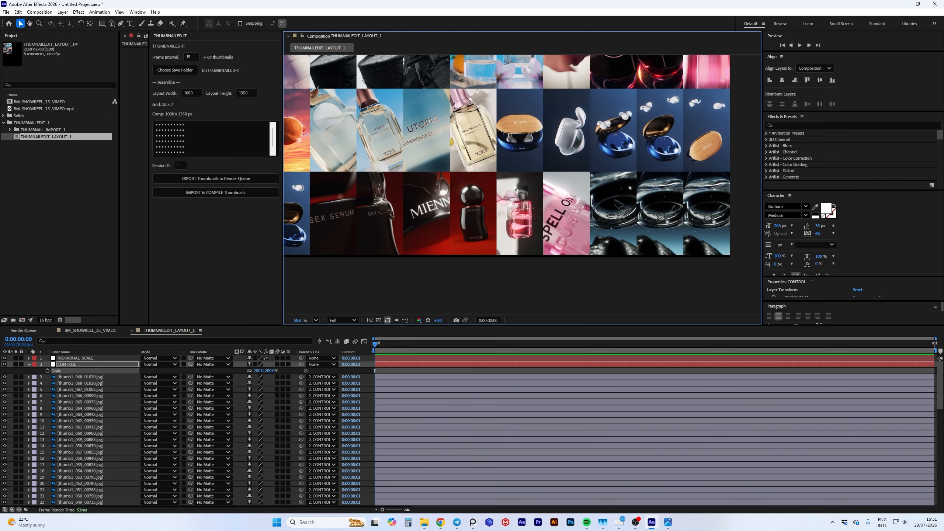
left_click(271, 371)
type("20")
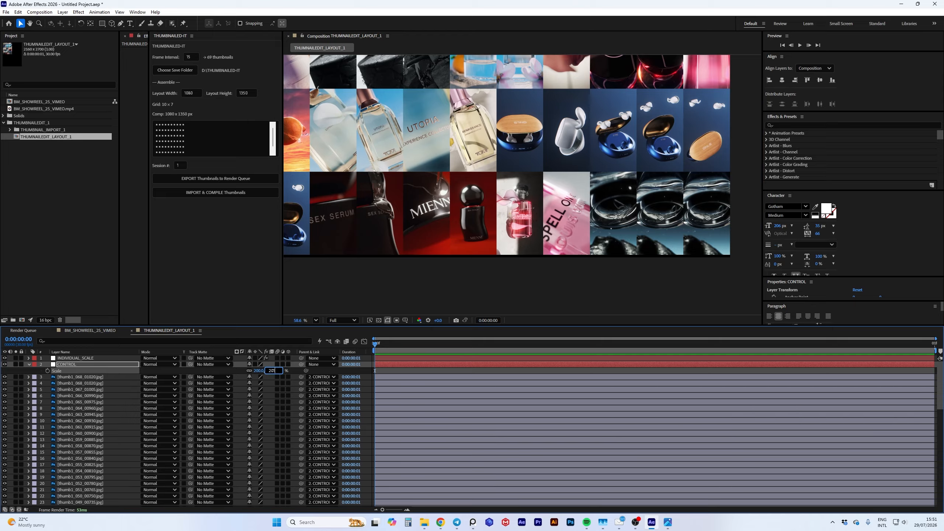
type("1")
key("Return")
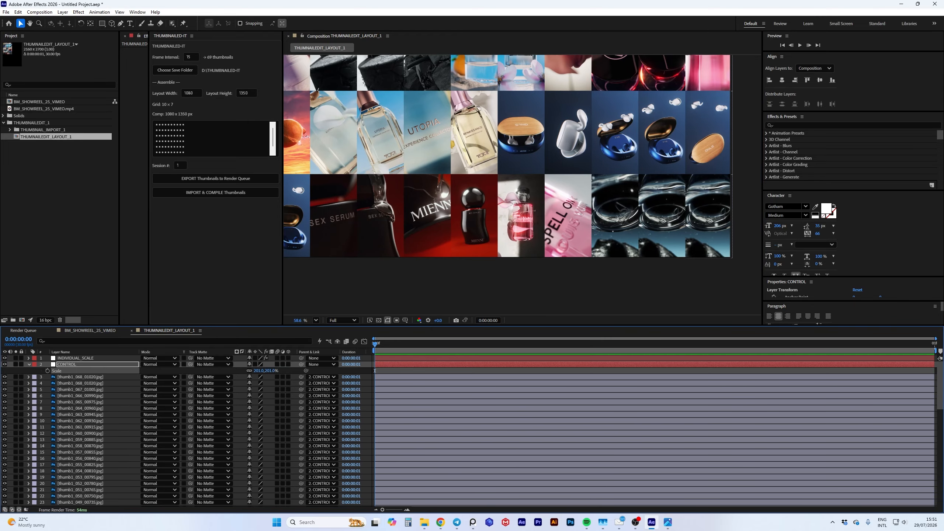
Select the INDIVIDUAL_SCALE layer and show its ThumbScale effect controls.
key("ctrl+Up")
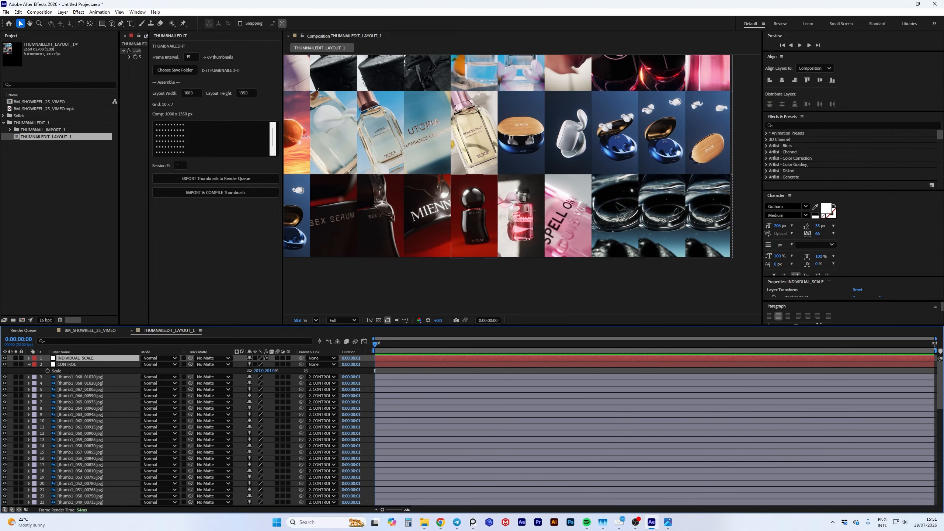
key("comma")
key("comma")
key("h")
scroll(613, 58, "up", 5)
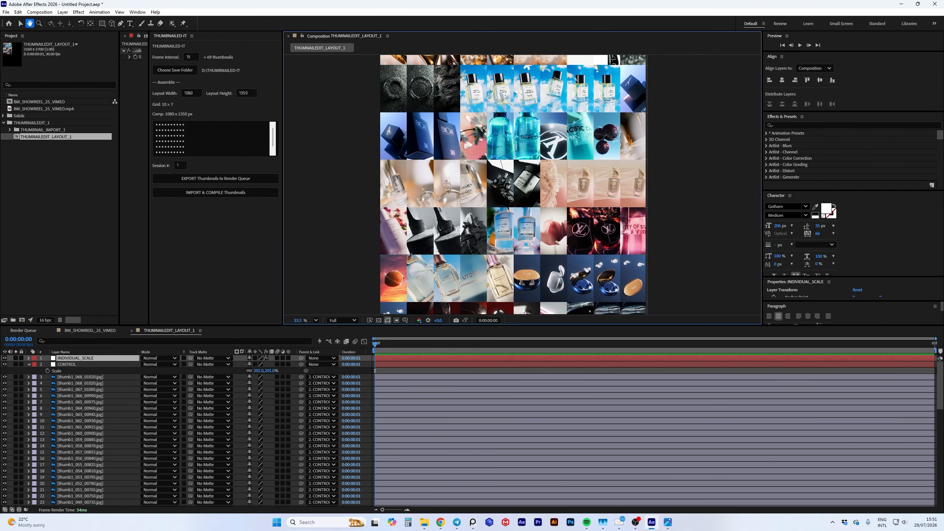
key("v")
key("F3")
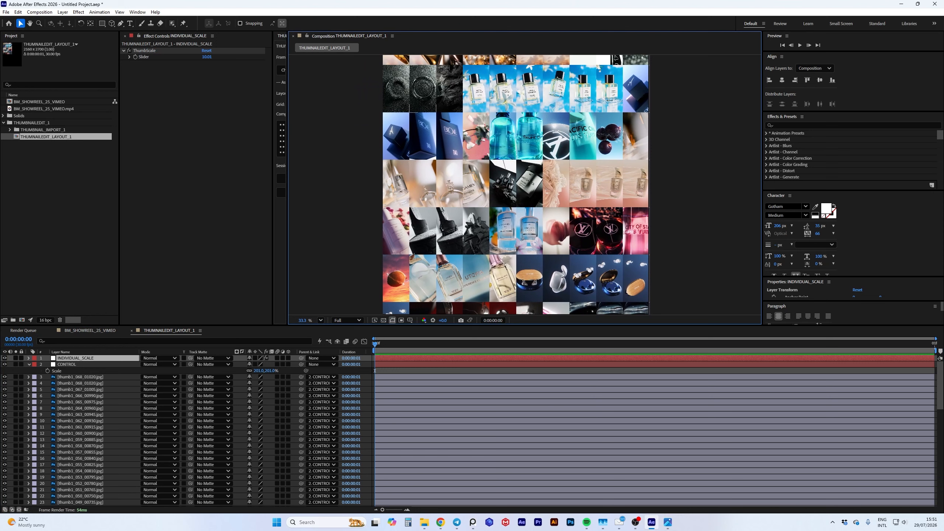
Examine the seams between neighbouring thumbnails around the middle of the grid up close.
scroll(524, 185, "up", 4)
key("h")
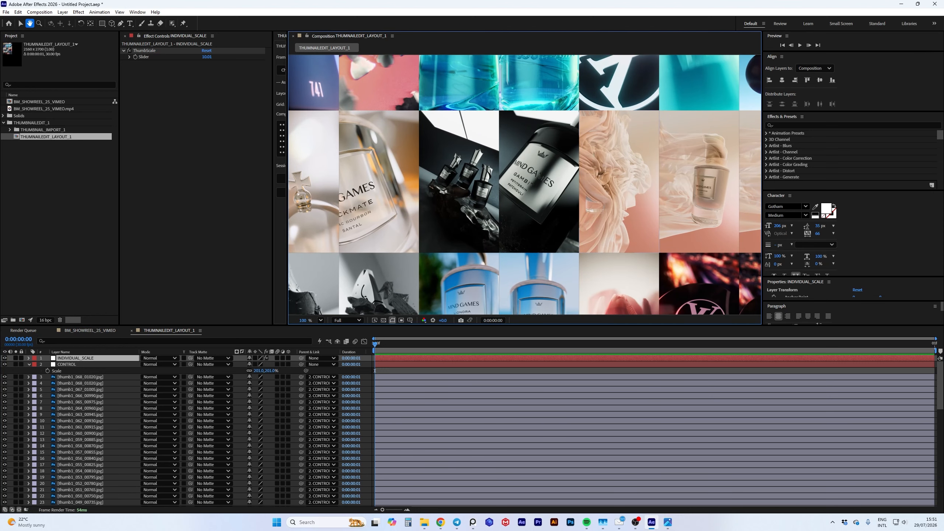
left_click_drag(595, 145, 438, 220)
scroll(525, 185, "up", 5)
key("v")
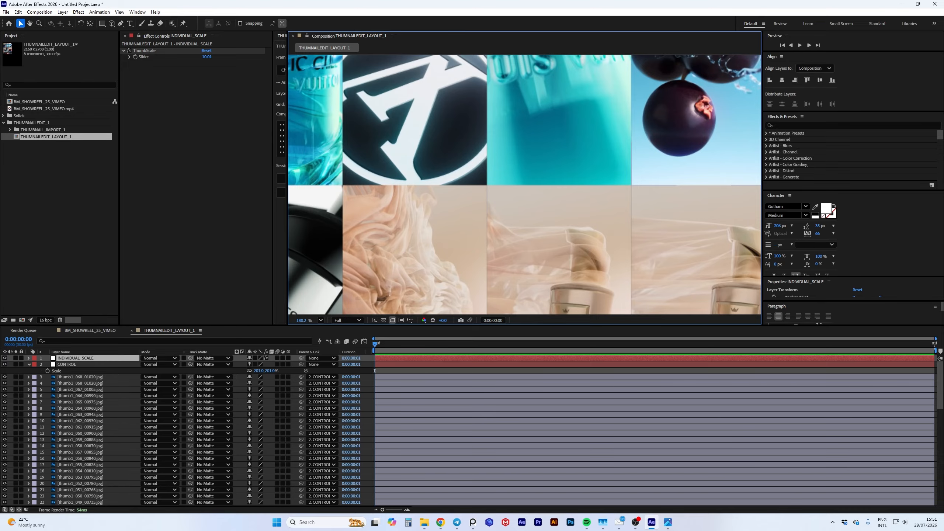
scroll(524, 185, "up", 4)
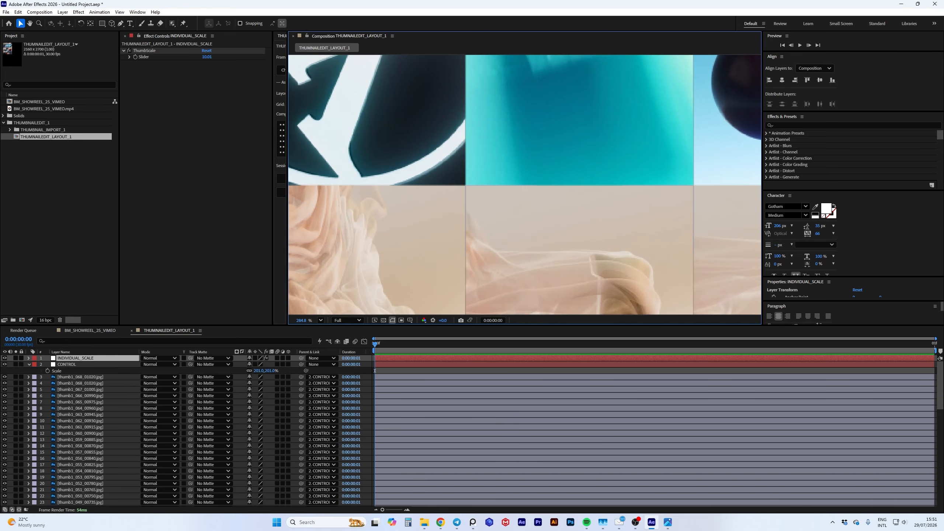
scroll(522, 185, "down", 2)
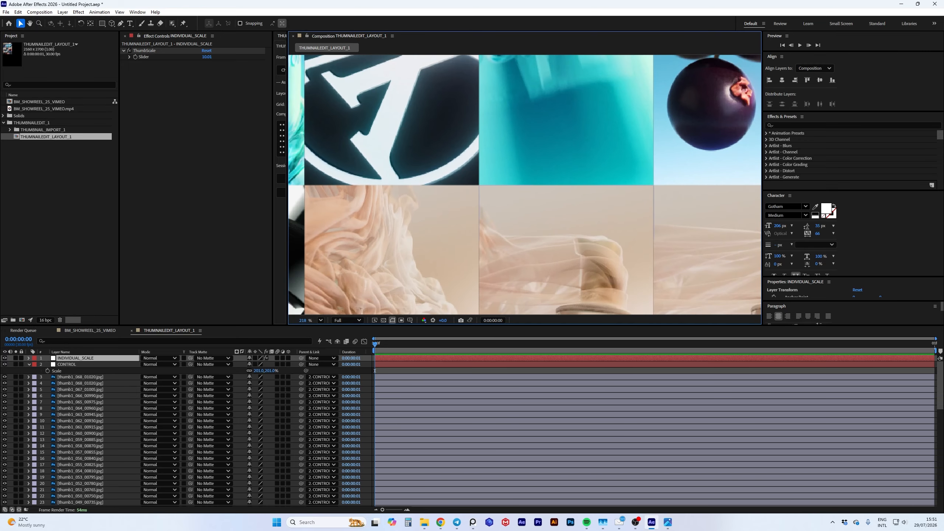
scroll(524, 184, "down", 1)
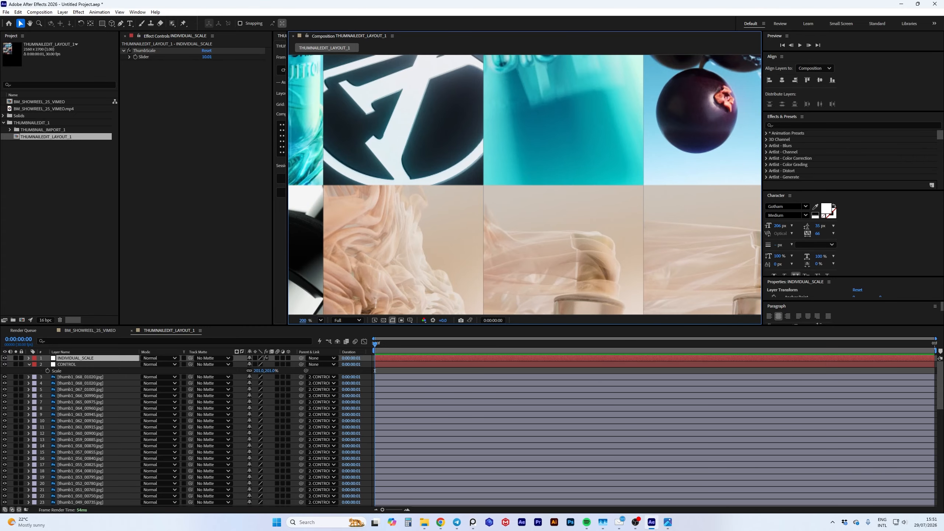
scroll(526, 184, "up", 2)
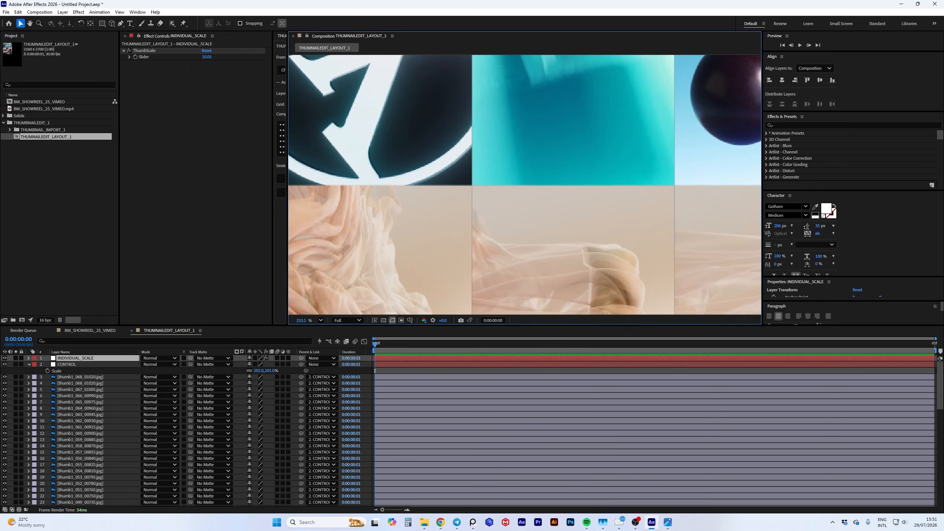
scroll(526, 185, "down", 1)
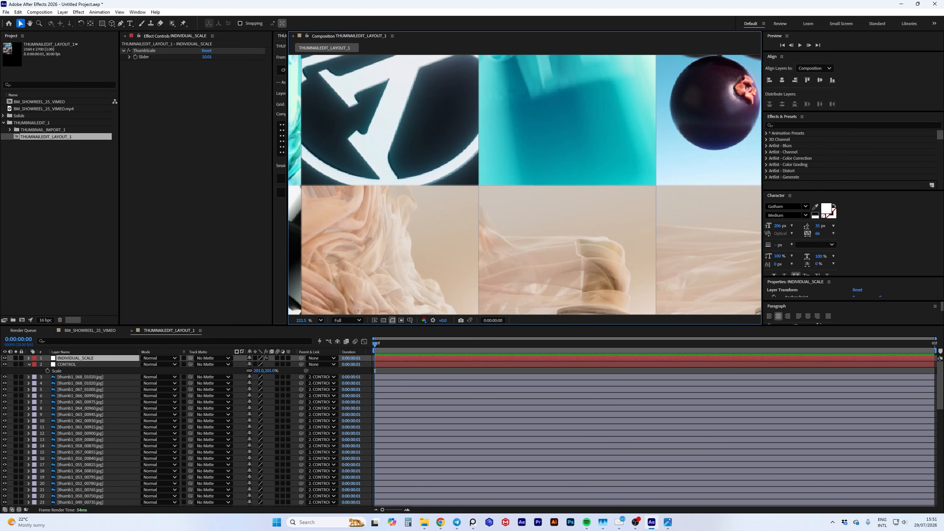
Set the ThumbScale slider of the INDIVIDUAL_SCALE layer to 10.1 to close the seams between thumbnails.
left_click(207, 57)
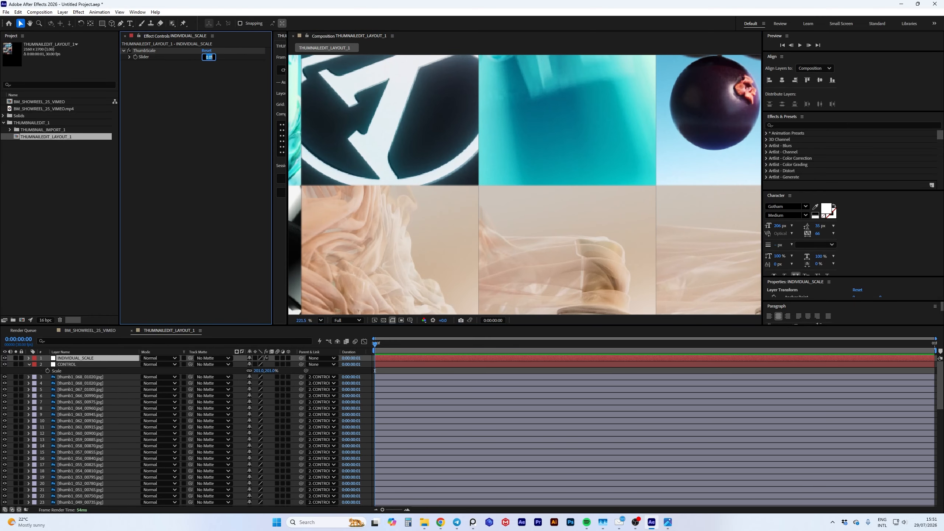
type("10")
key("Return")
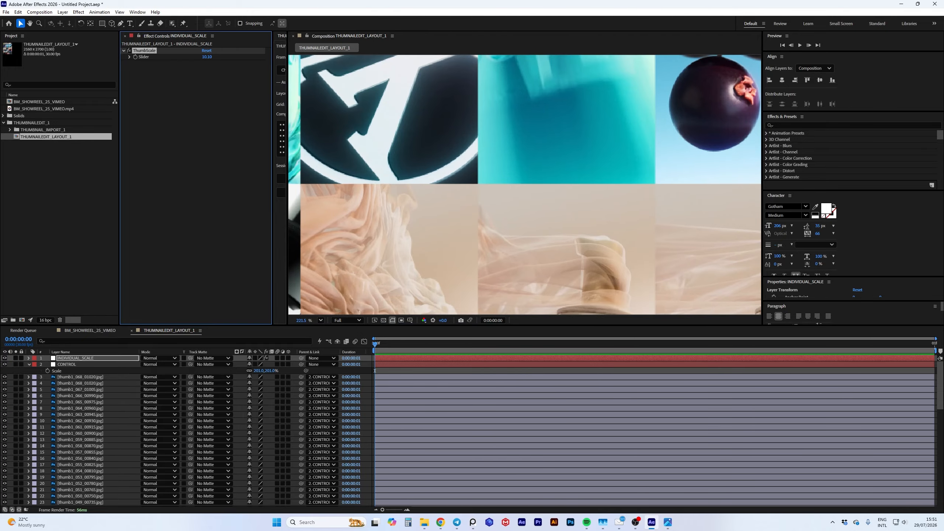
key("comma")
key("comma")
key("comma")
key("comma")
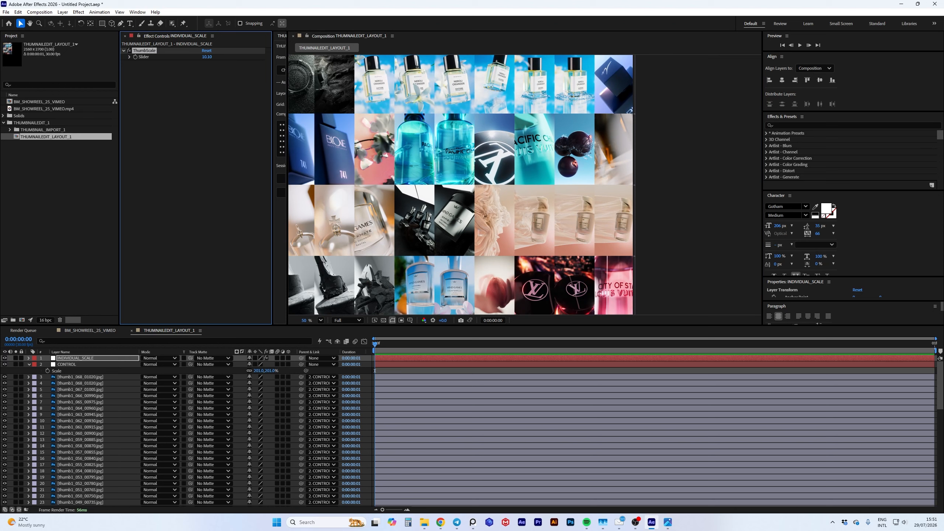
Try lowering the ThumbScale slider to 8.1 to add spacing between the thumbnails, and undo the change.
left_click_drag(206, 57, 206, 57)
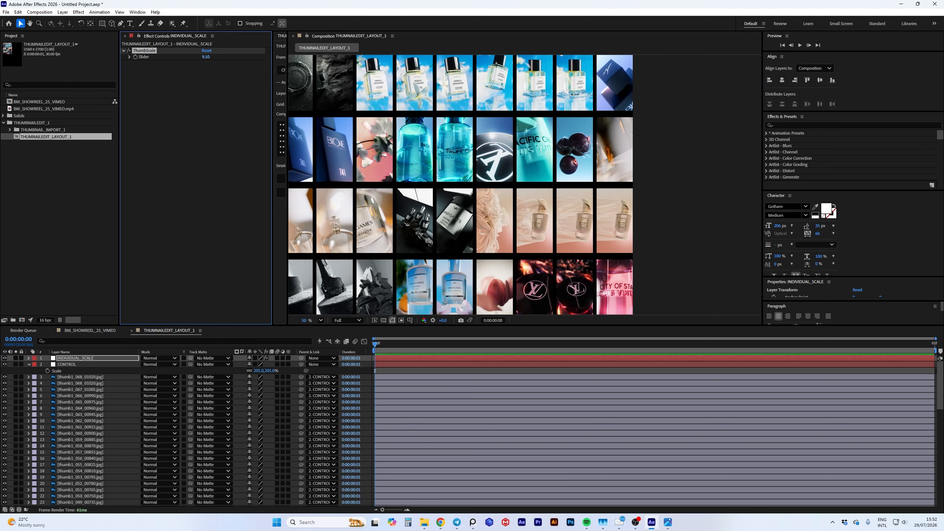
key("ctrl+z")
key("ctrl+z")
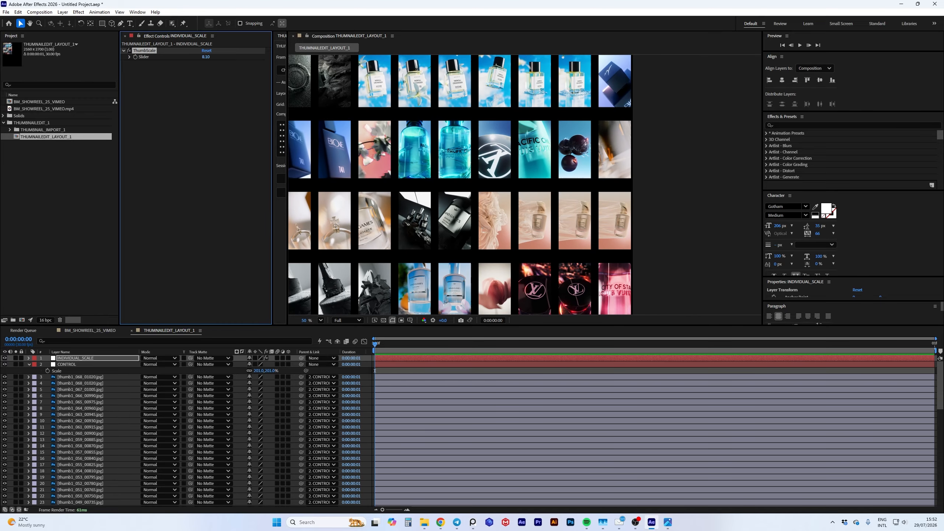
key("ctrl+shift+z")
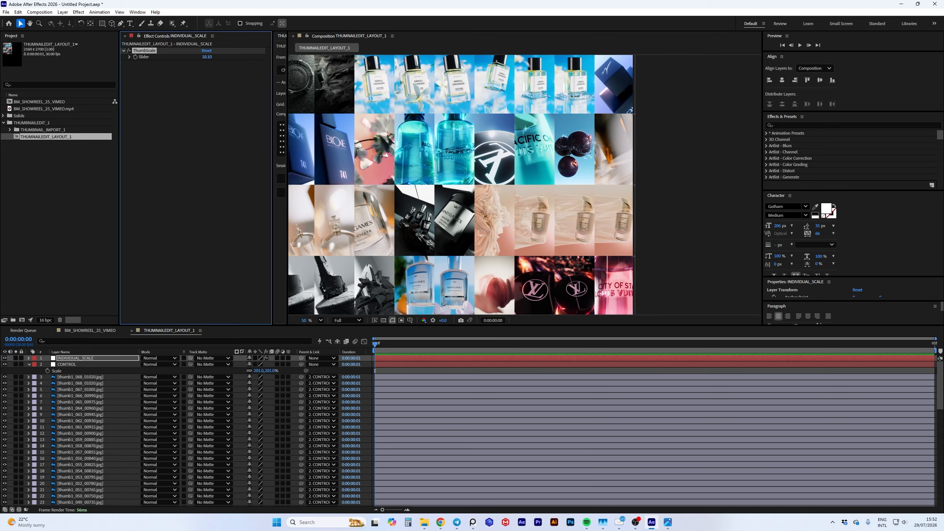
View the whole thumbnail grid with nothing selected and widen the THUMBNAILED-IT script panel so all its settings show.
scroll(524, 183, "down", 6)
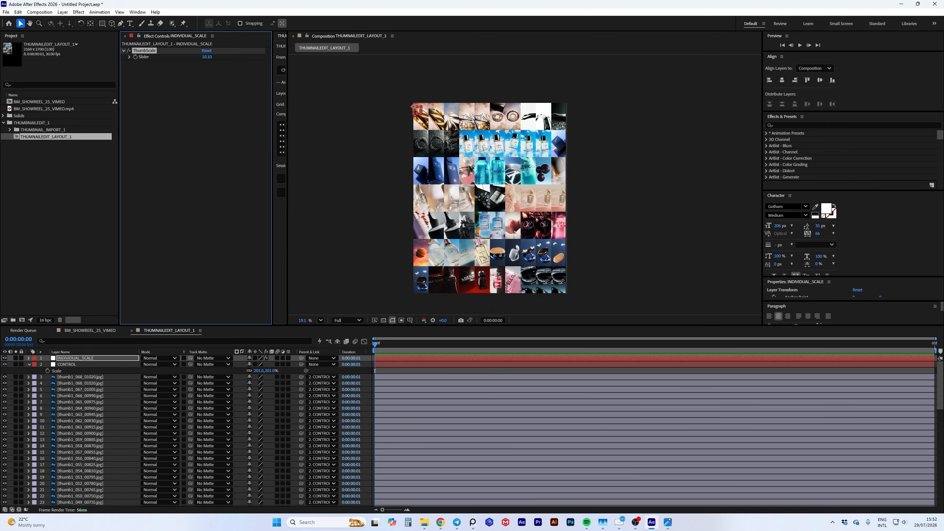
left_click(578, 223)
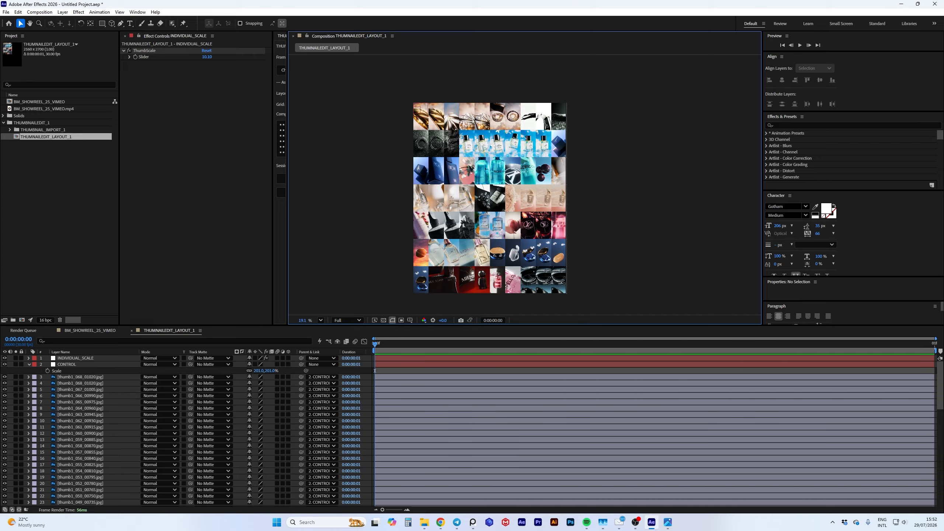
left_click_drag(273, 179, 155, 178)
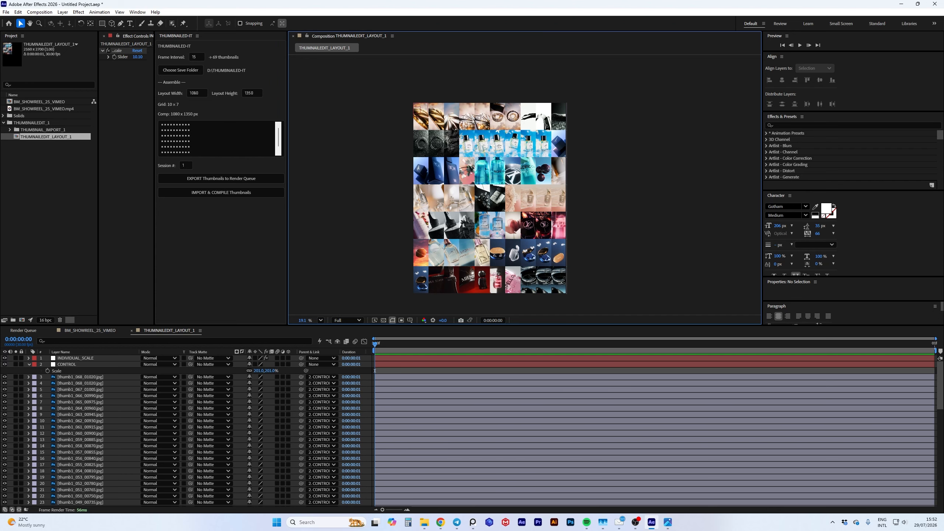
For the BM_SHOWREEL_25_VIMEO composition, set the THUMBNAILED-IT session number to 2, layout width to 1920 and frame interval to 12.
left_click(90, 330)
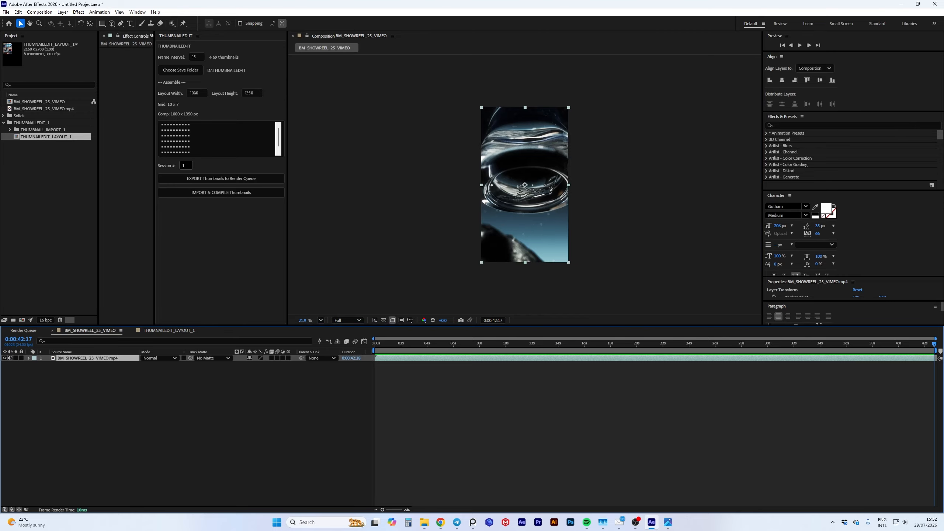
left_click(183, 166)
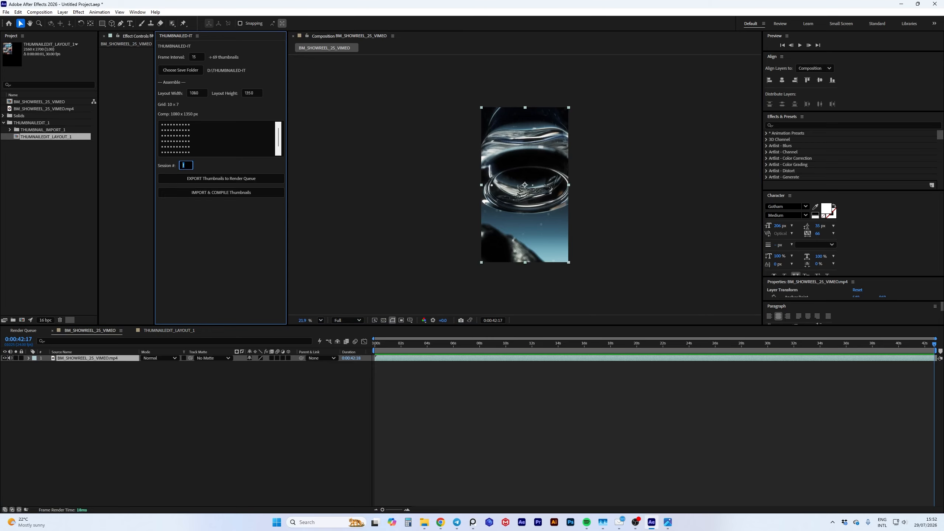
key("Return")
left_click(251, 93)
left_click(197, 93)
type("1920")
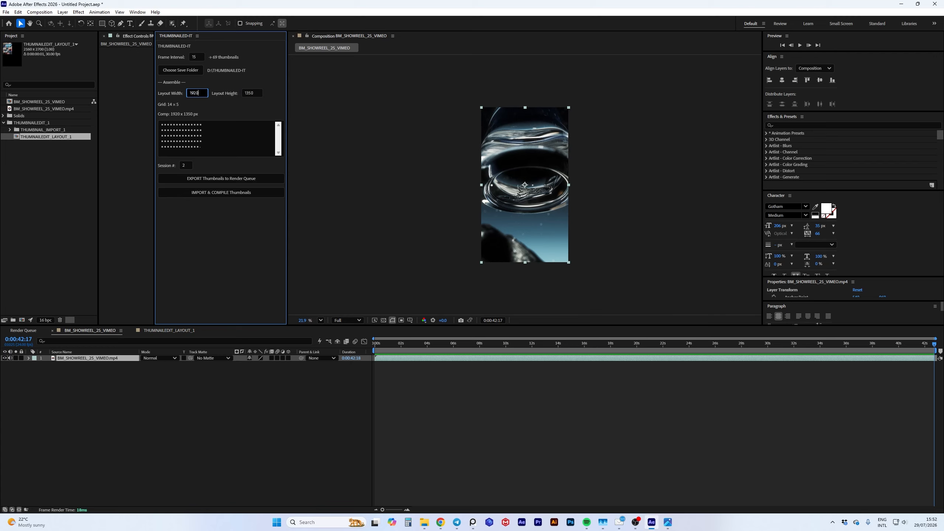
left_click(196, 56)
type("12")
key("Return")
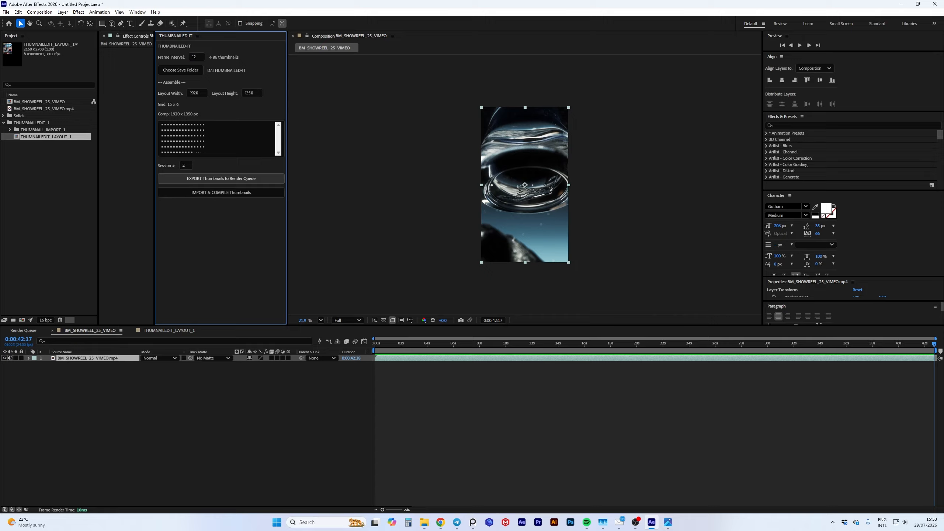
Export the session 2 thumbnails to the render queue and render them.
left_click(222, 178)
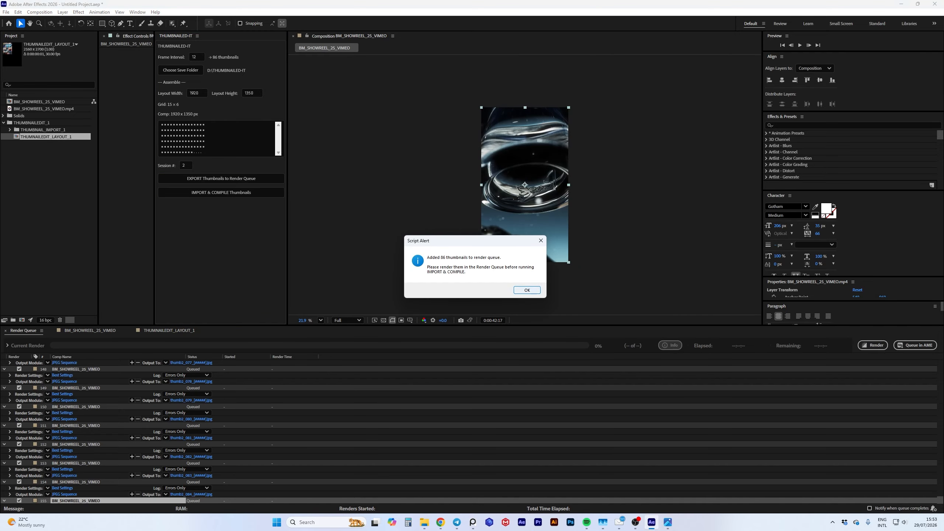
left_click(526, 290)
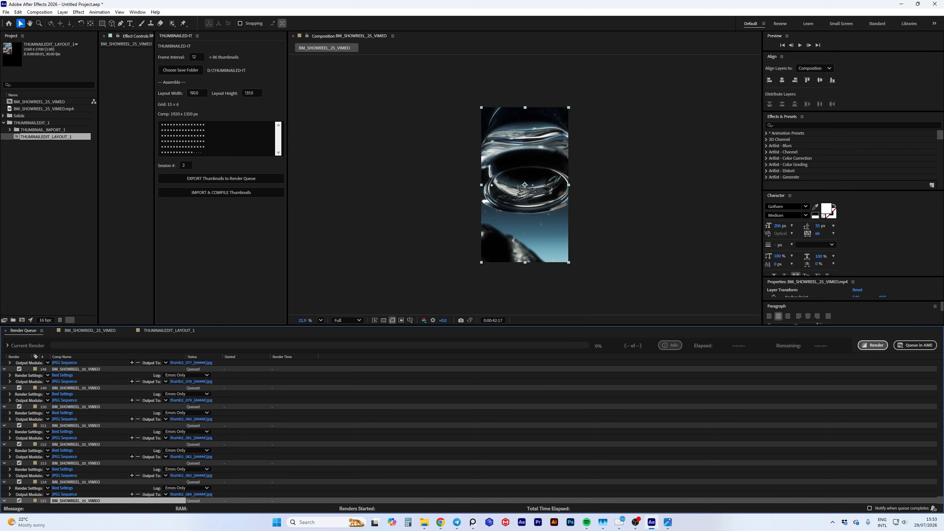
left_click(872, 345)
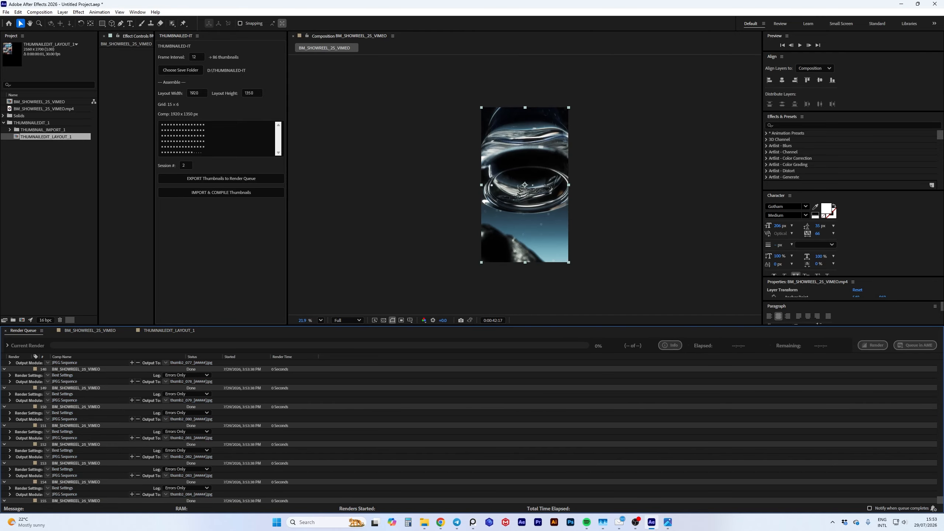
Import and compile the rendered session 2 thumbnails and open the THUMNAILEDIT_LAYOUT_2 composition.
left_click(221, 192)
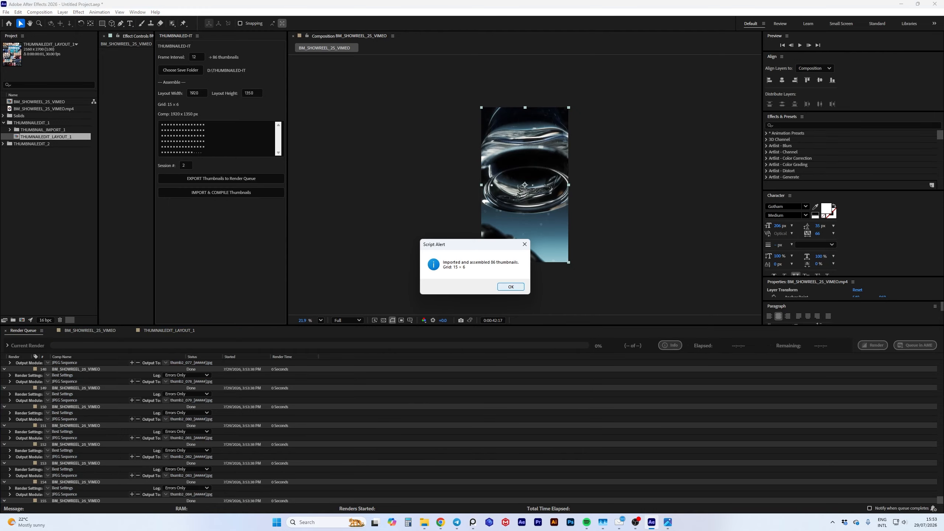
key("Return")
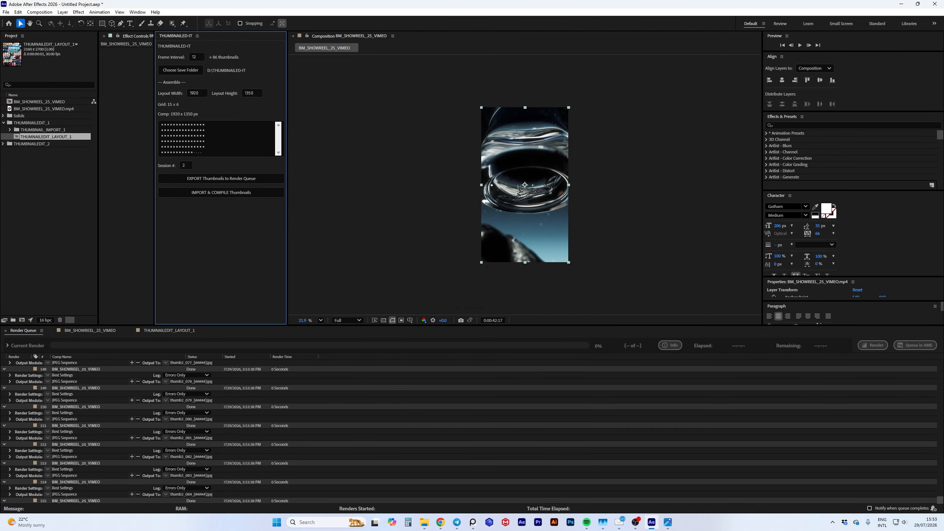
left_click(4, 144)
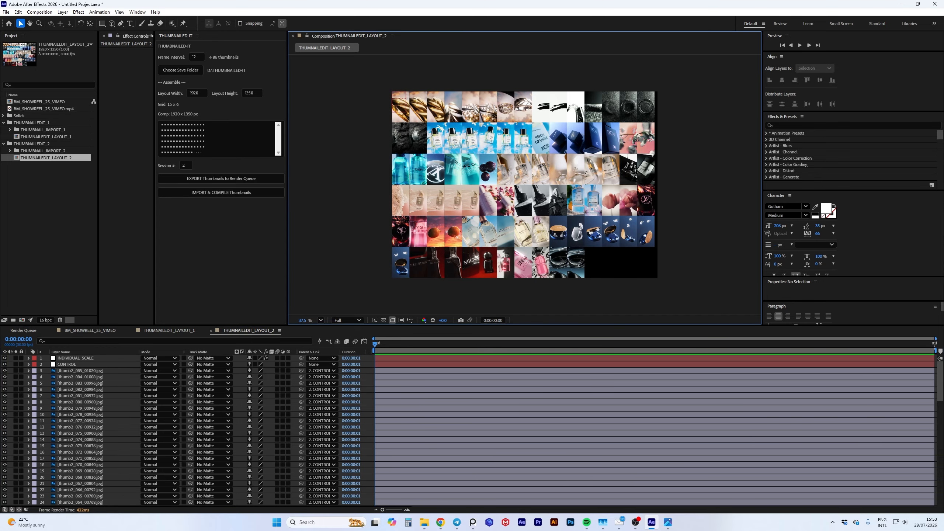
Draw a region of interest tightly around the thumbnail grid of THUMNAILEDIT_LAYOUT_2 and crop the composition to it.
left_click(401, 320)
left_click_drag(391, 91, 656, 279)
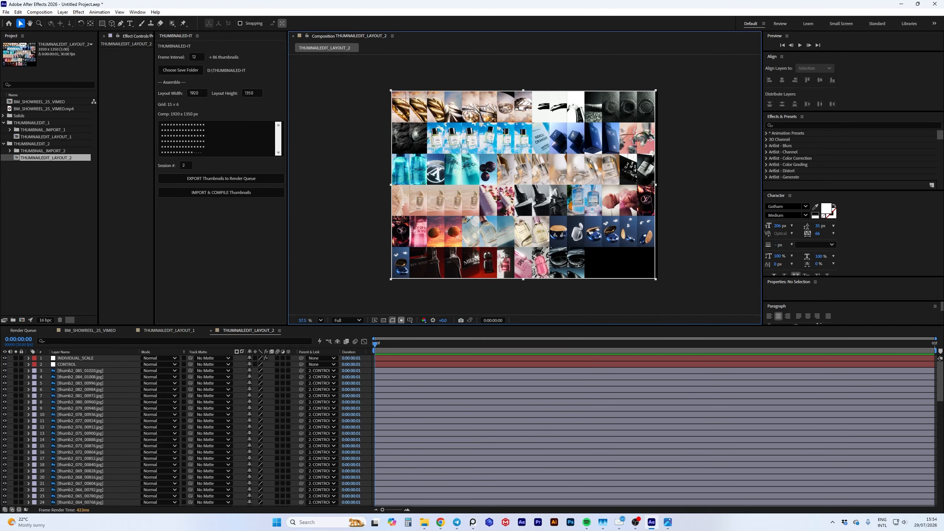
left_click(40, 12)
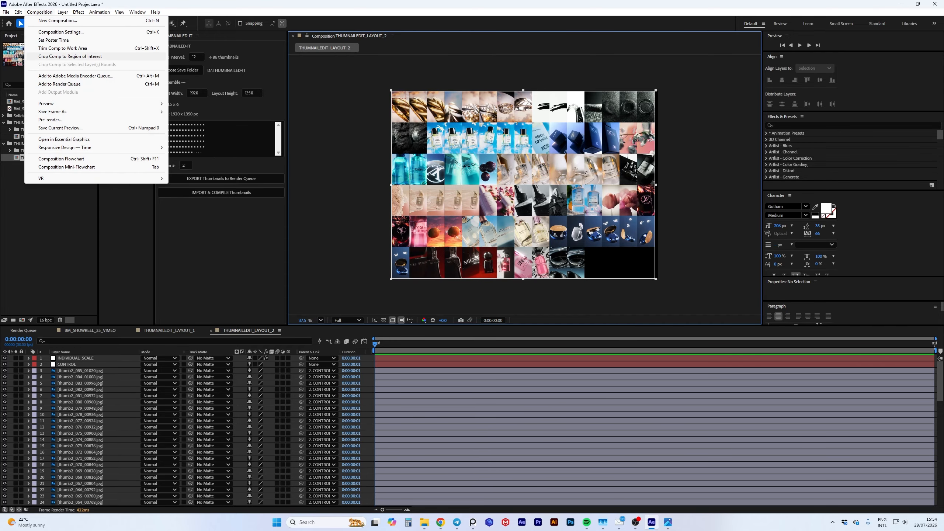
left_click(70, 56)
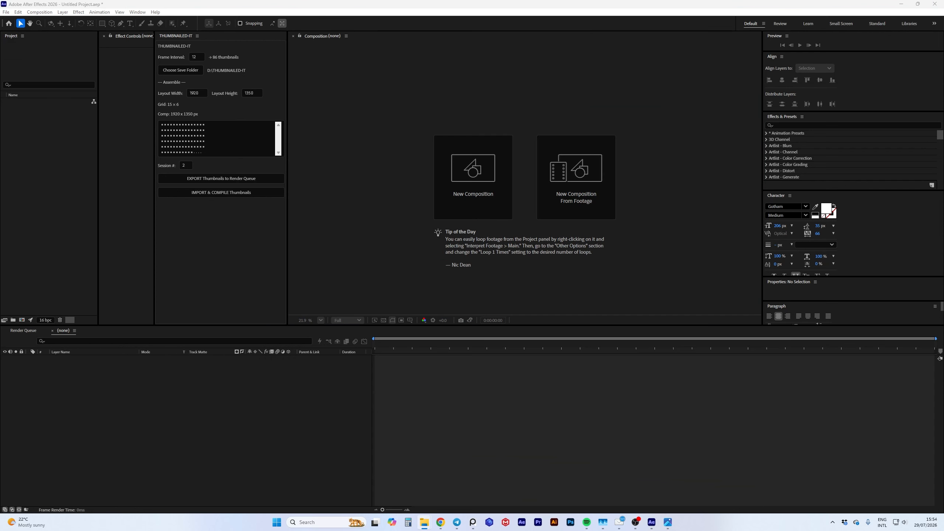
Import SP_BINDER_OUTPUT 16x9.mp4 as a new composition in the empty project and scrub back to its first frame.
left_click_drag(106, 89, 22, 320)
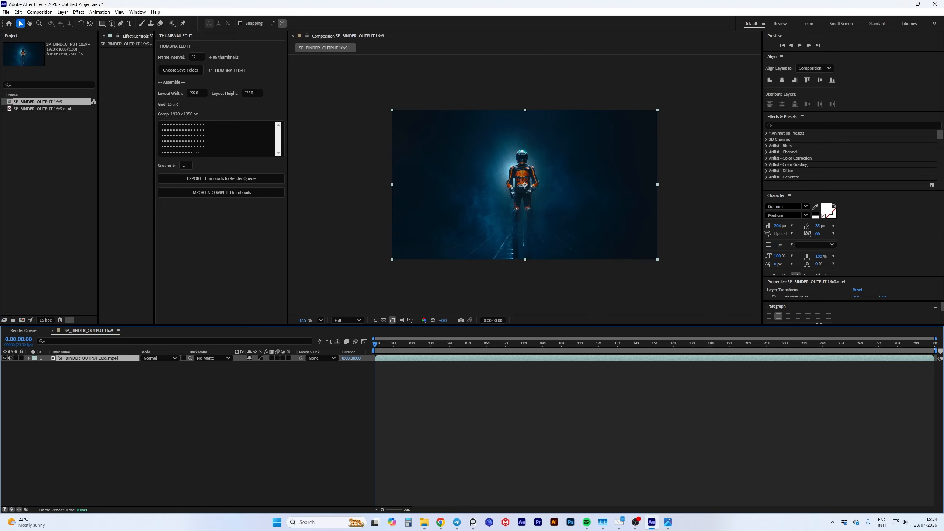
left_click_drag(923, 343, 375, 343)
Set the THUMBNAILED-IT frame interval to 7 and the session number to 3 for the SP_BINDER_OUTPUT 16x9 composition.
double_click(194, 57)
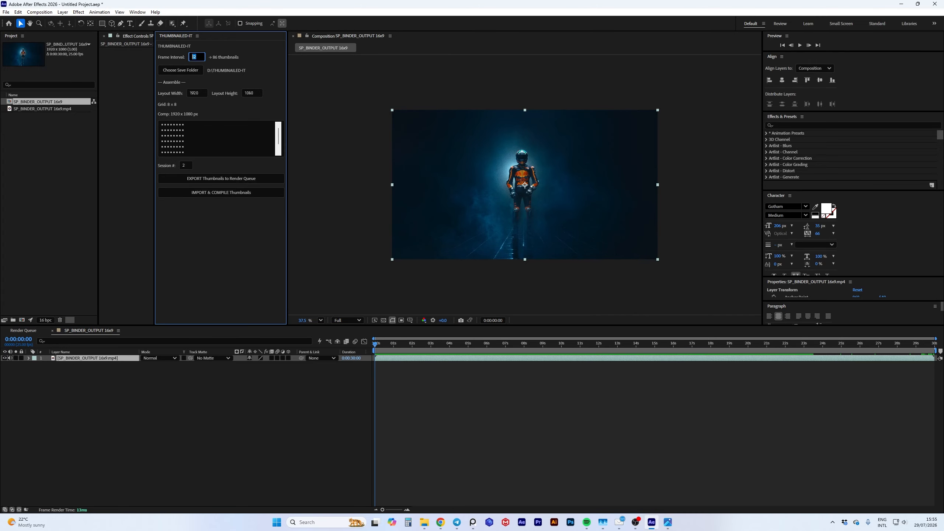
type("7")
key("Return")
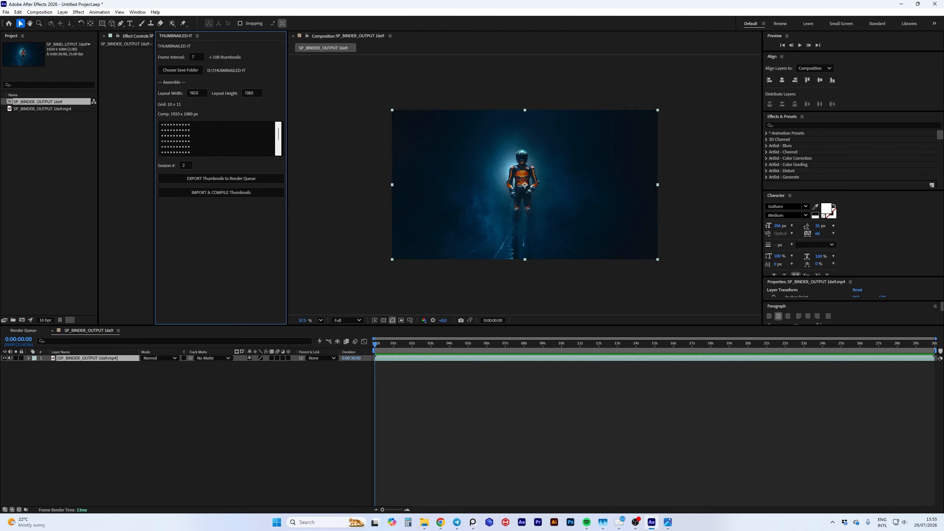
left_click(185, 165)
Export and render the session 3 thumbnails, and import and compile them into a layout composition.
left_click(221, 179)
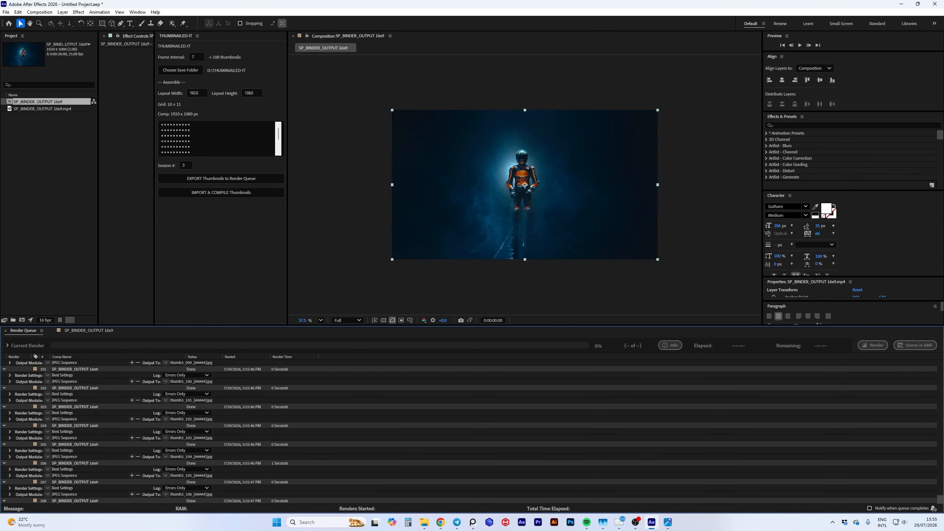
left_click(221, 192)
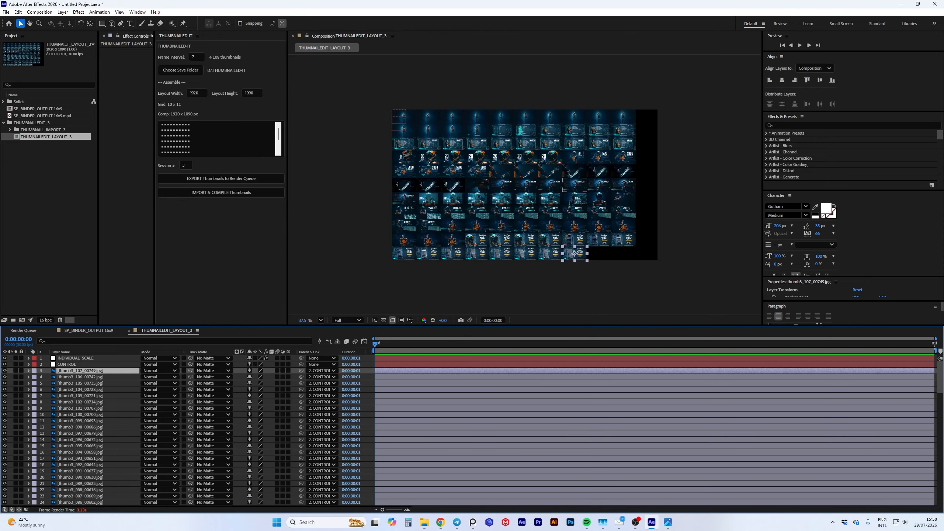
Delete the eight thumbnail layers thumb3_100 to thumb3_107 that form the incomplete last row of THUMNAILEDIT_LAYOUT_3.
scroll(525, 185, "up", 3)
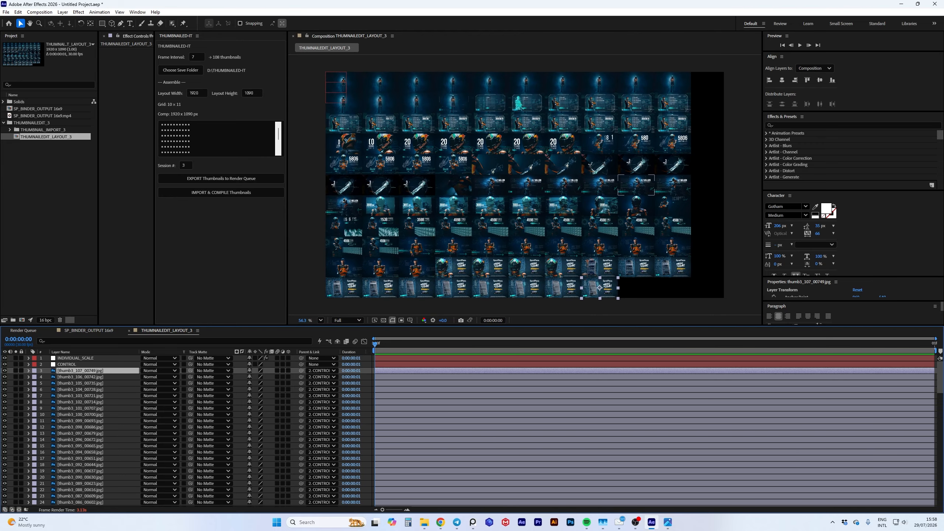
scroll(524, 185, "down", 1)
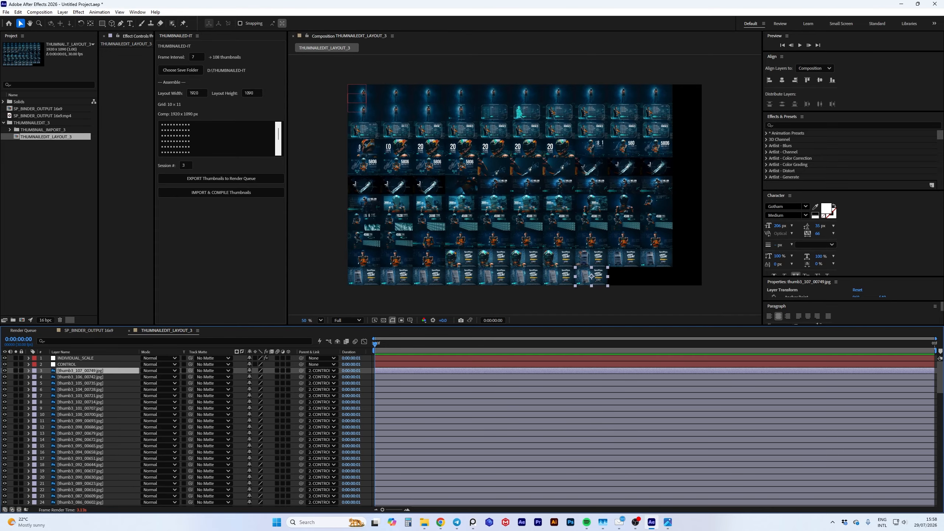
key("backslash")
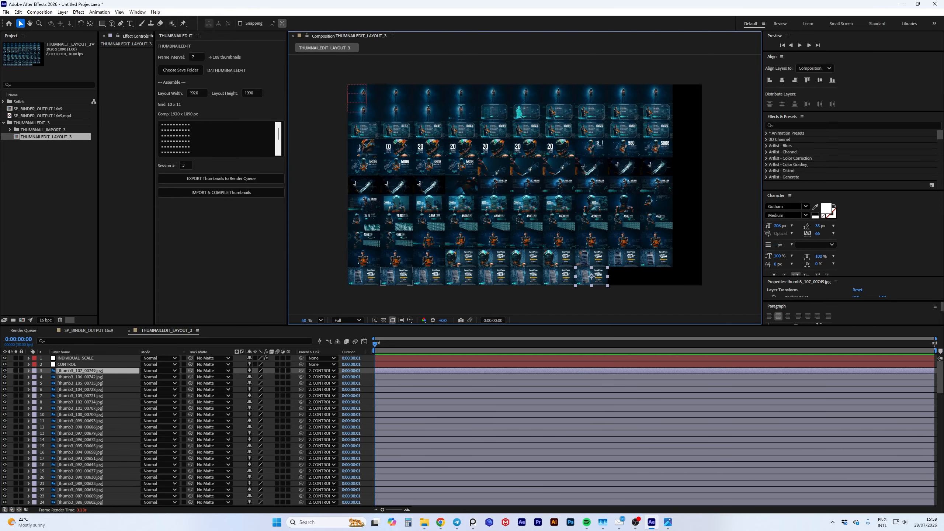
left_click(364, 277, "shift")
left_click(396, 276, "shift")
left_click(428, 276, "shift")
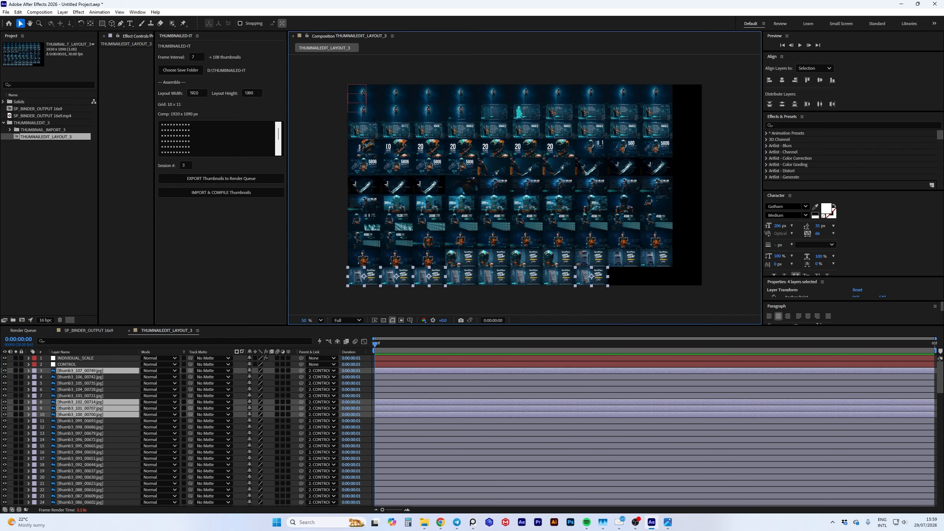
left_click(461, 276, "shift")
left_click(80, 389, "ctrl")
left_click(80, 383, "ctrl")
left_click(80, 377, "ctrl")
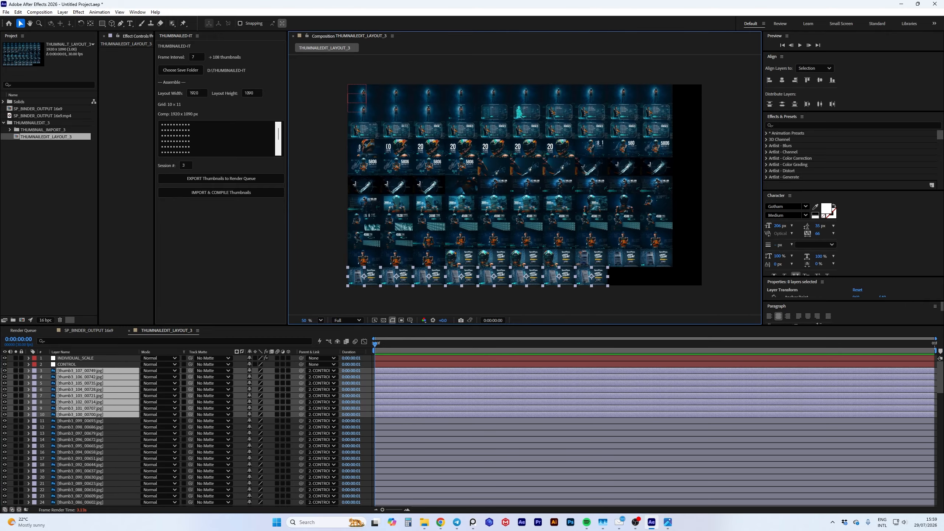
key("Delete")
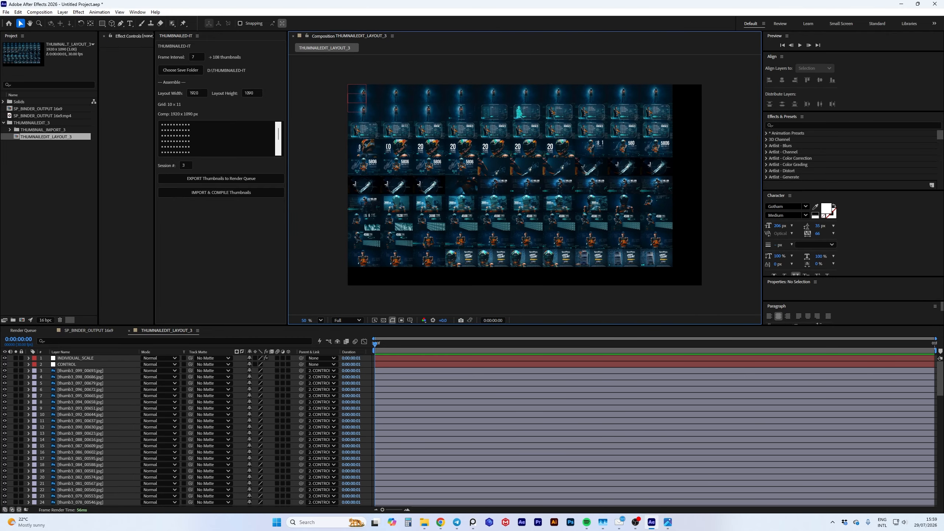
Scale the CONTROL layer to 109% so the thumbnail grid fills the composition's width.
left_click(66, 364)
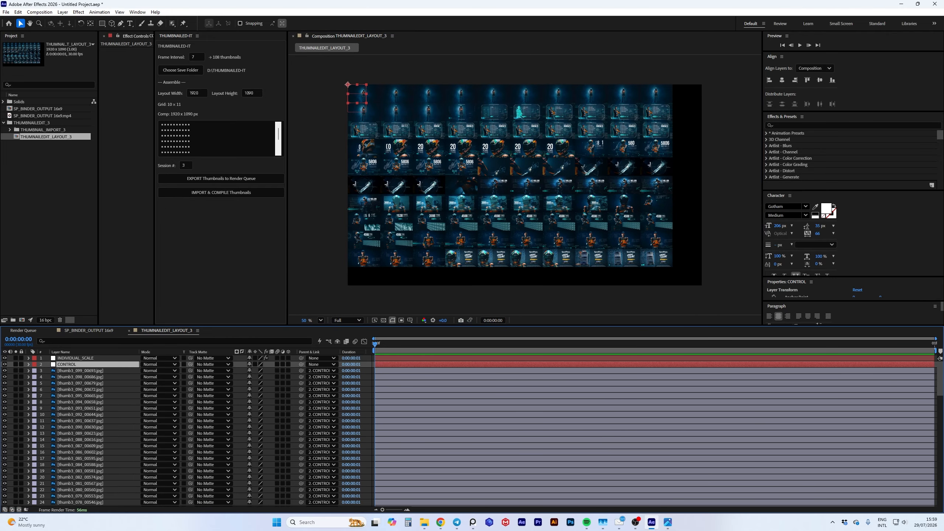
key("s")
left_click_drag(258, 370, 262, 371)
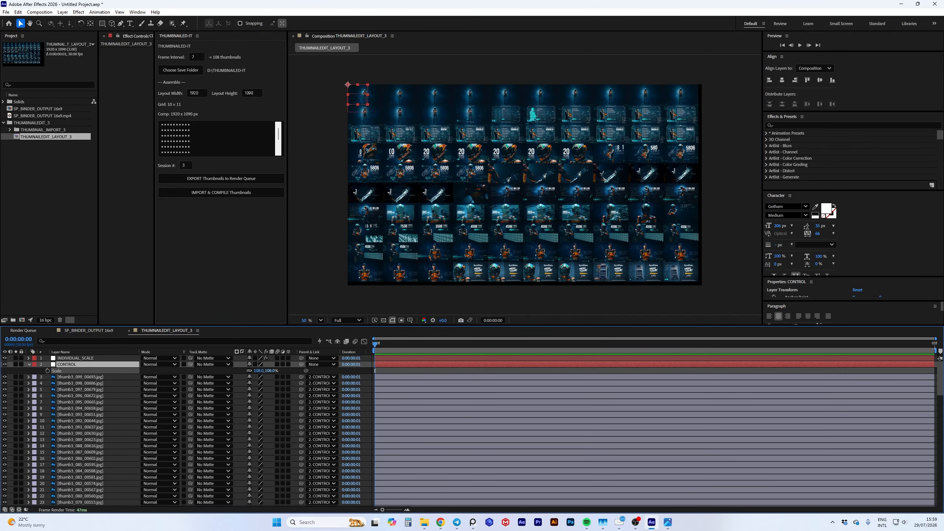
left_click_drag(375, 370, 375, 370)
key("Return")
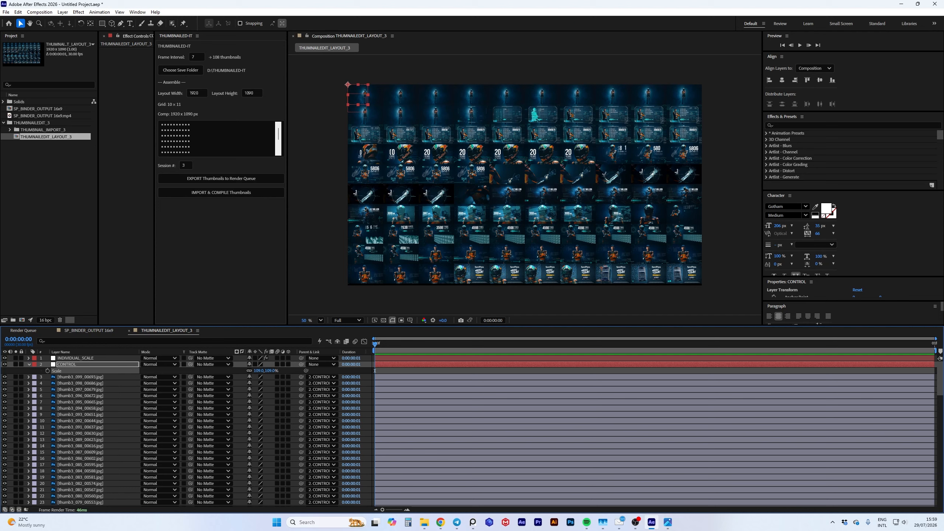
Anchor THUMNAILEDIT_LAYOUT_3 at its upper-left corner and triple its 1920 px width with the aspect ratio locked, resizing it to 5760 × 3270.
key("ctrl+k")
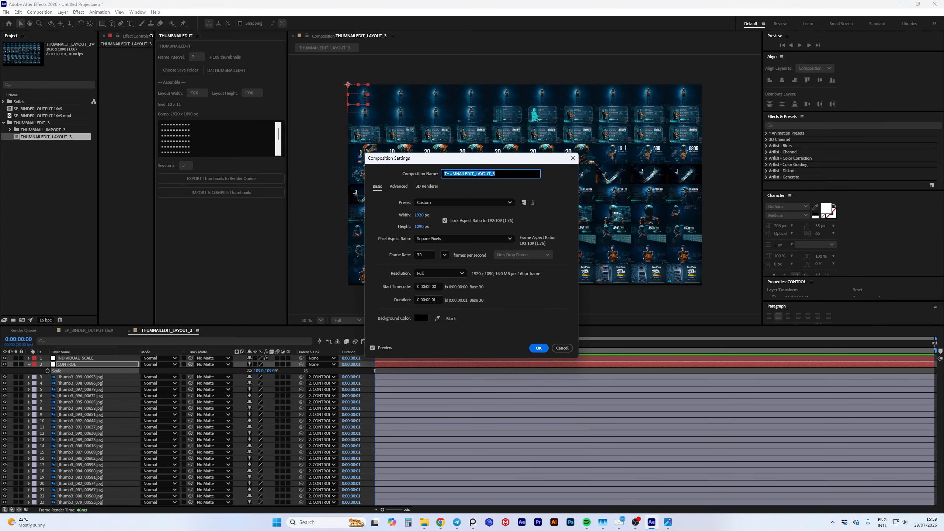
left_click(398, 186)
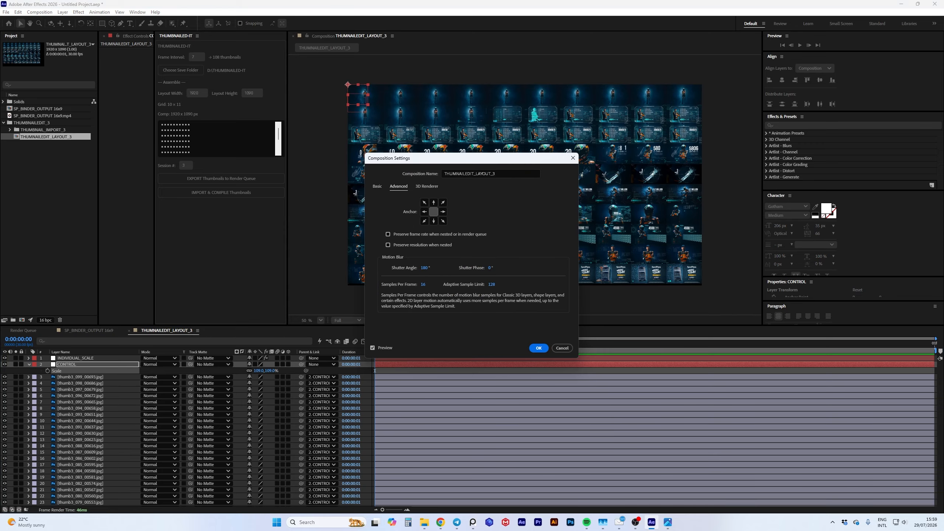
left_click(424, 203)
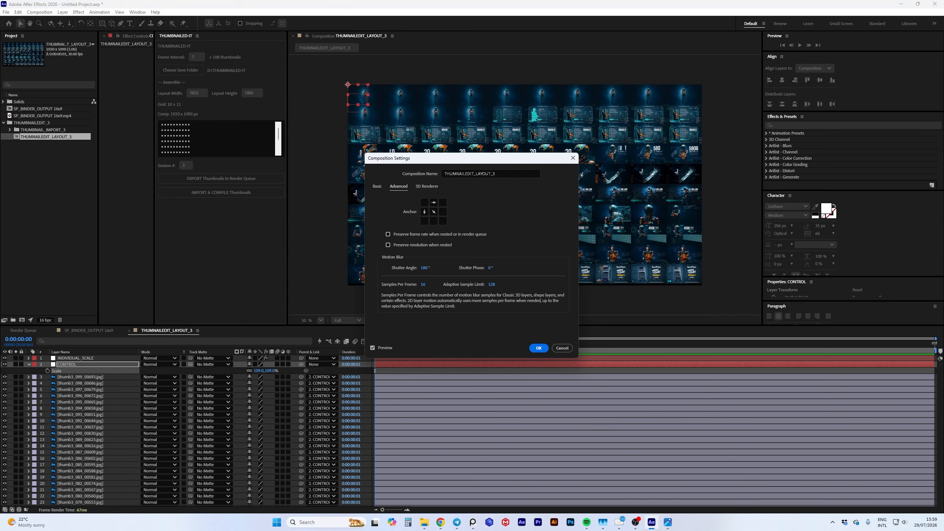
left_click(377, 186)
left_click(419, 215)
left_click(424, 215)
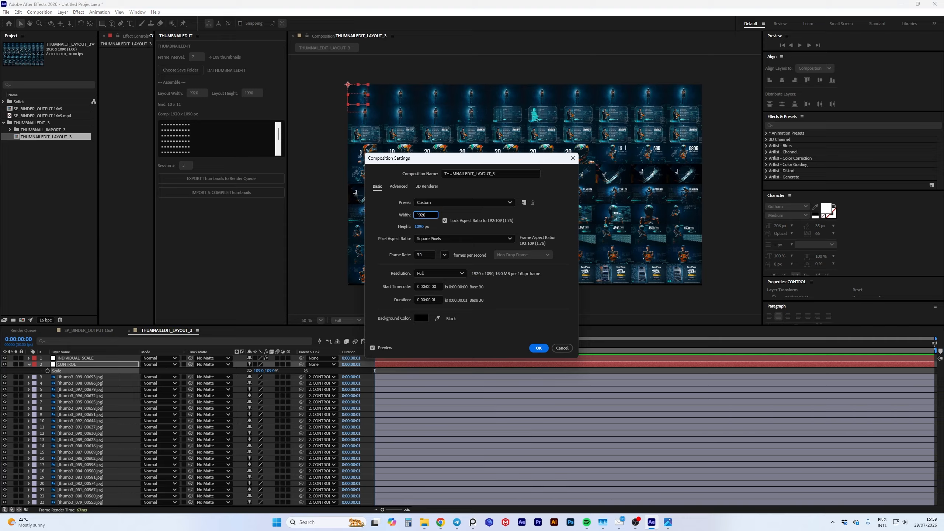
type("*3")
key("Return")
key("comma")
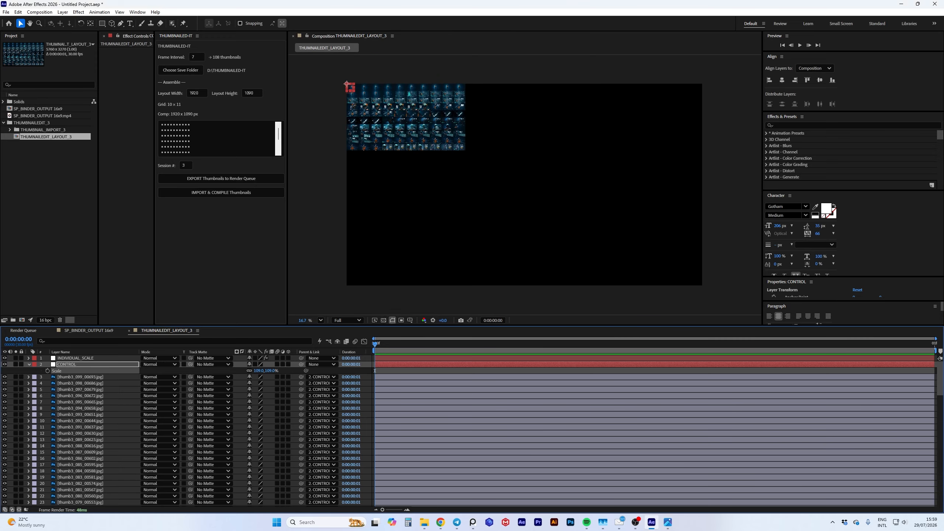
Scale the CONTROL layer to 328% so the thumbnail grid fills the enlarged composition, and inspect the thumbnails up close.
left_click_drag(261, 370, 374, 370)
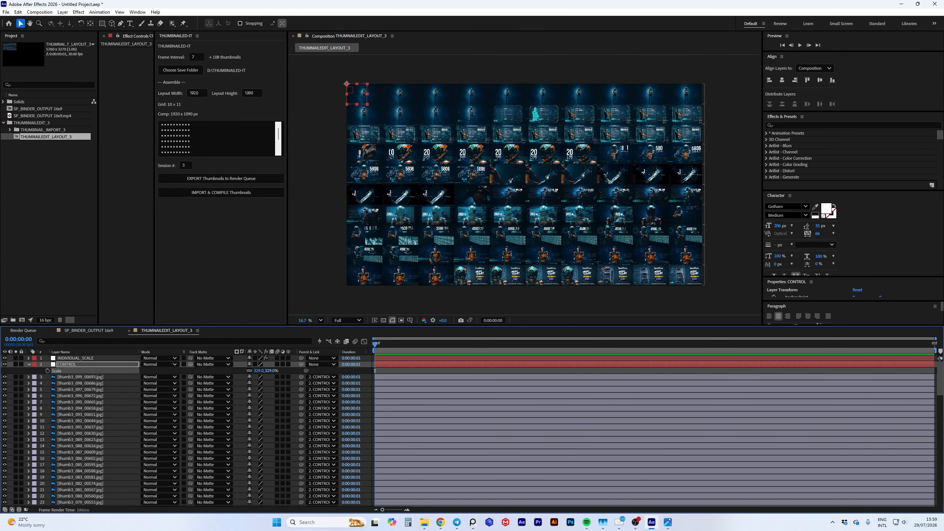
key("slash")
scroll(524, 184, "up", 5)
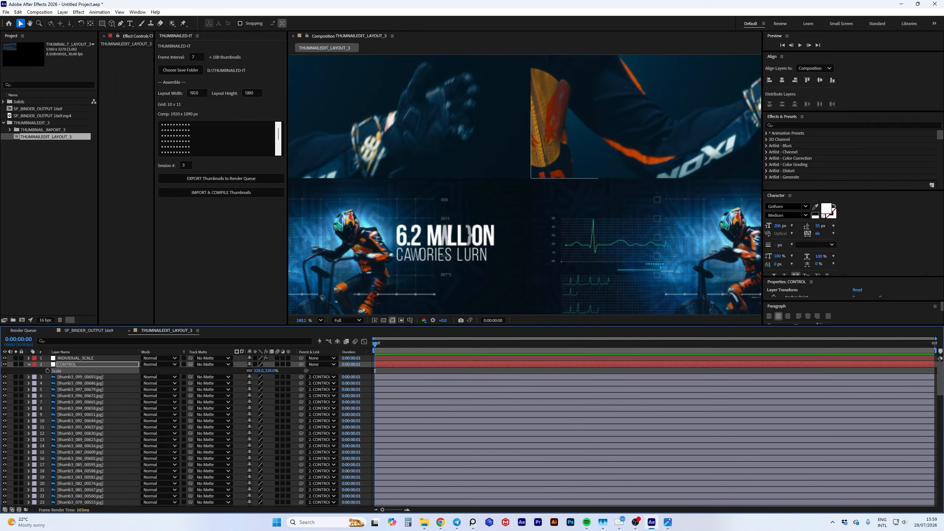
key("comma")
key("comma")
key("comma")
key("comma")
key("comma")
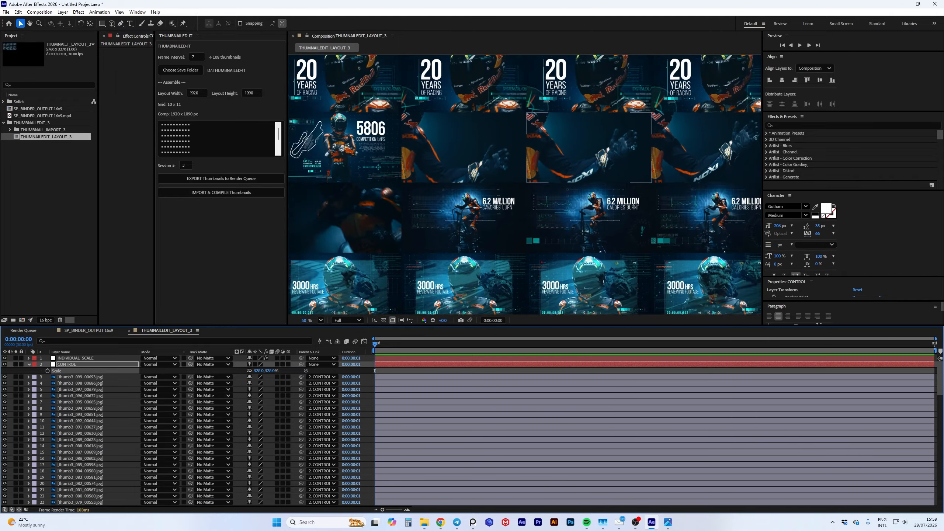
key("comma")
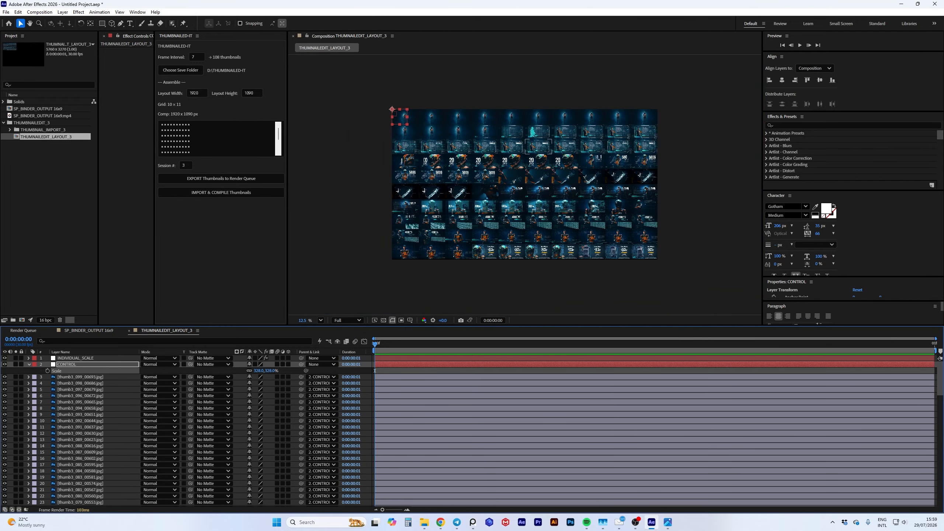
Check the scale of the thumb3_097_00679.jpg layer, set the INDIVIDUAL_SCALE layer's slider to 9.5 to enlarge every thumbnail, and deselect all layers.
left_click(591, 252)
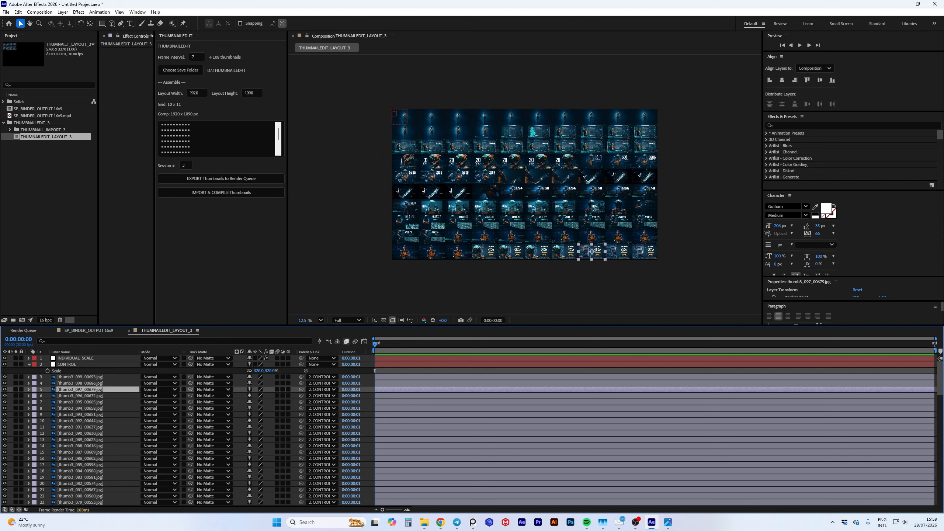
key("s")
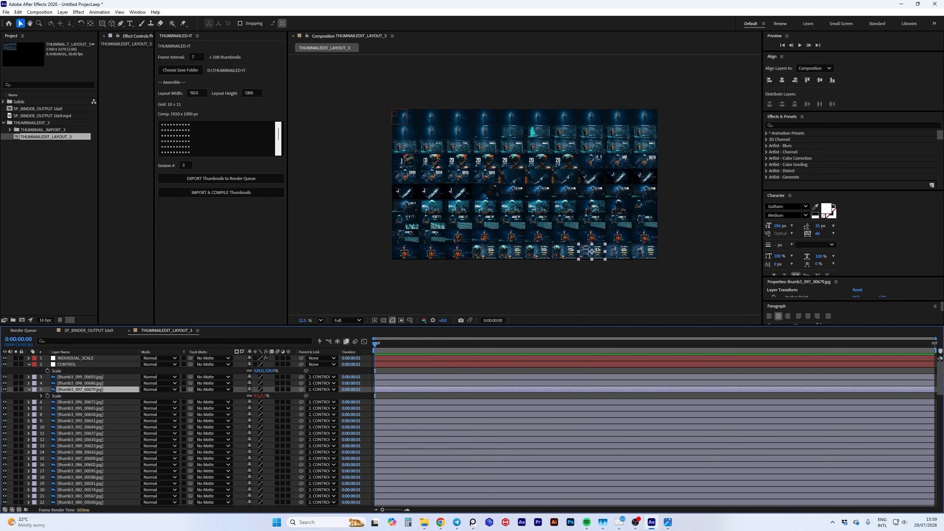
key("s")
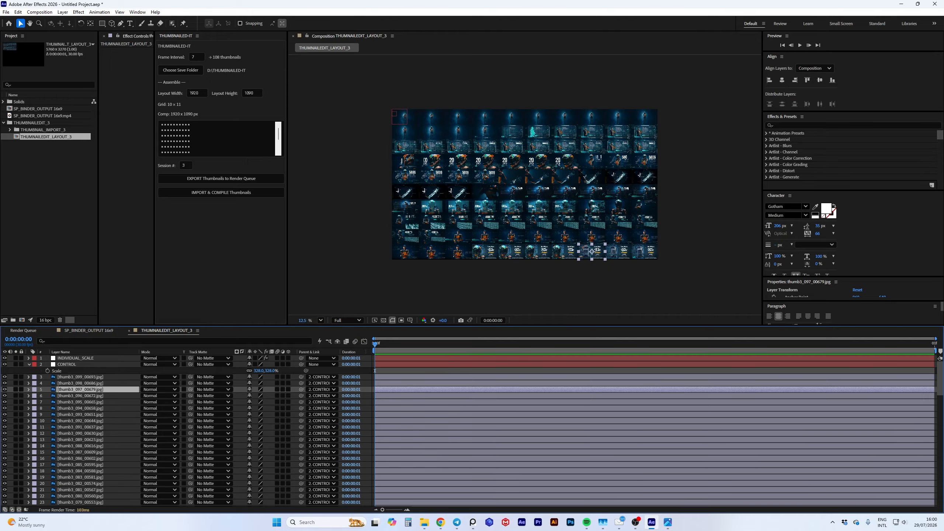
left_click(76, 358)
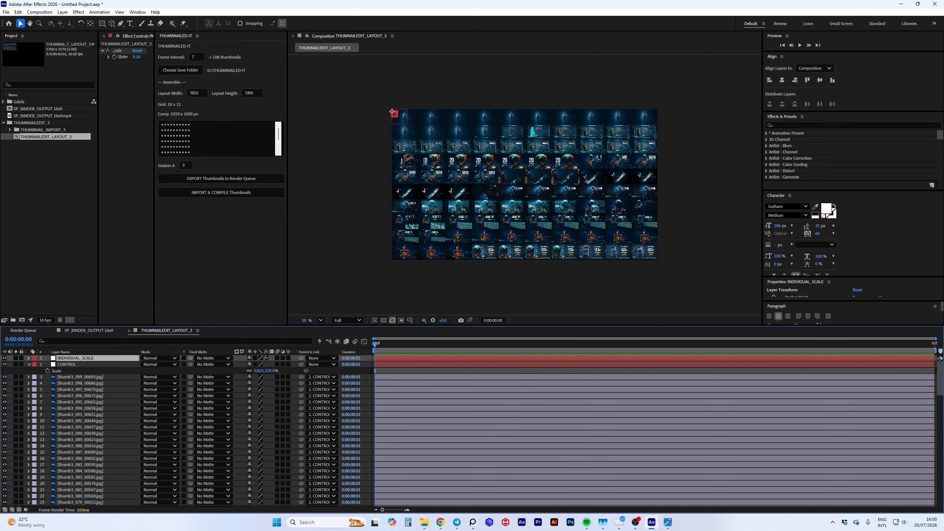
scroll(574, 164, "up", 3)
scroll(509, 199, "up", 3)
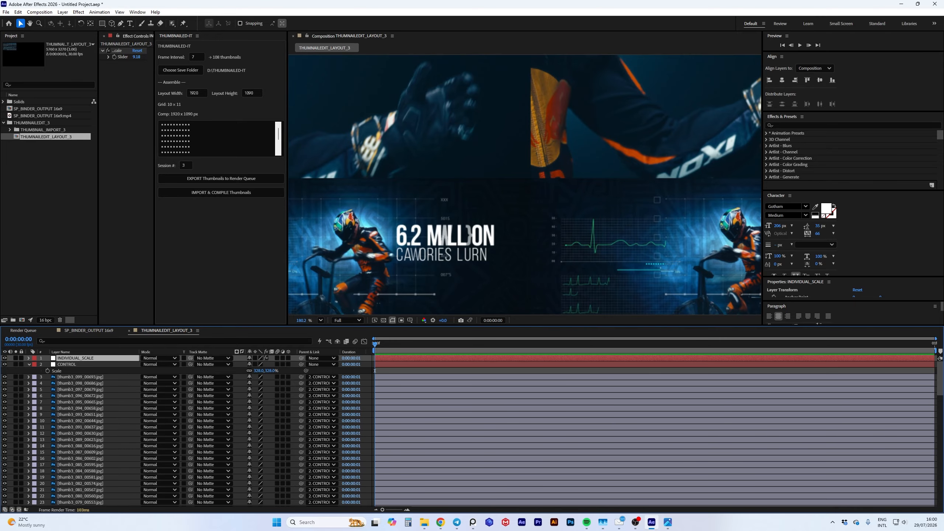
left_click(137, 57)
type("9.5")
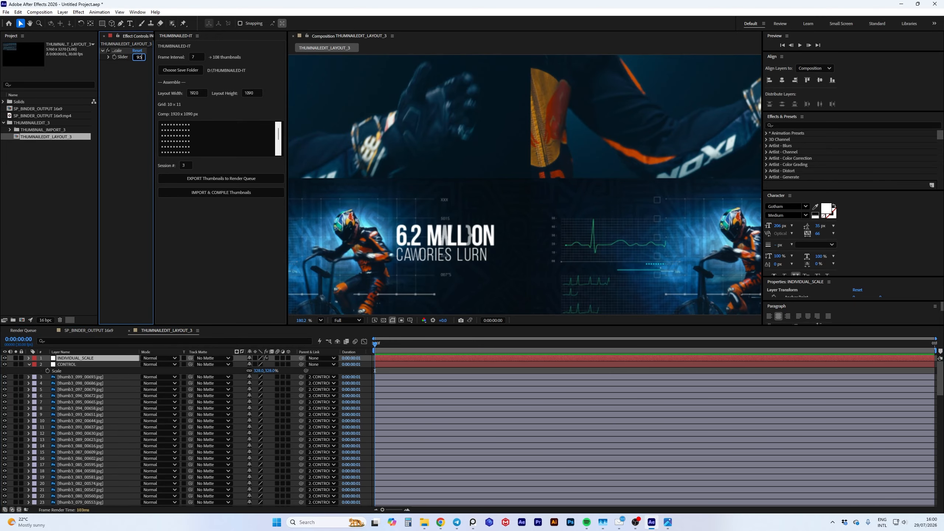
key("Return")
scroll(531, 145, "down", 7)
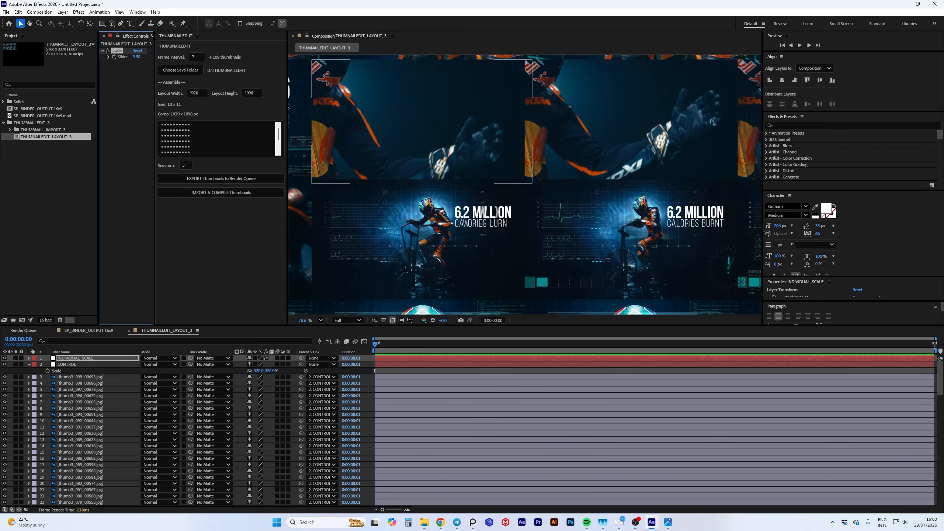
key("comma")
key("F2")
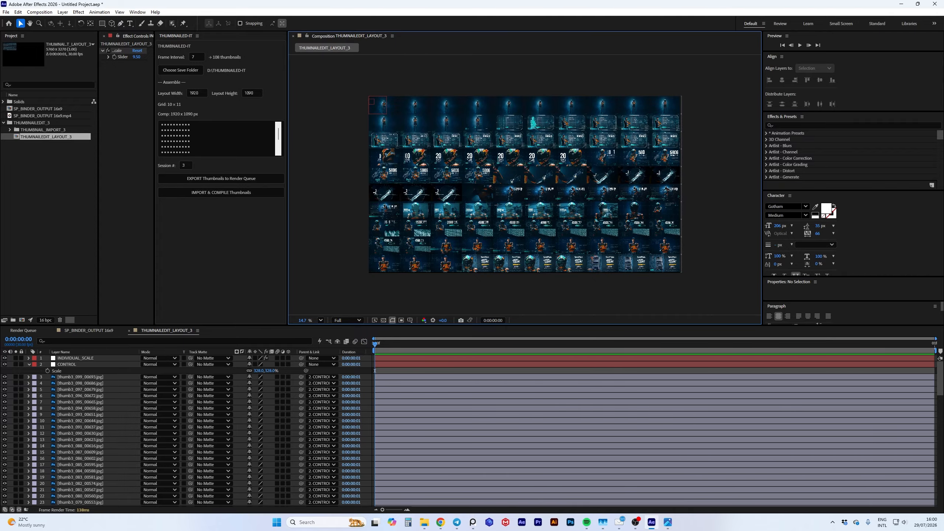
scroll(524, 184, "up", 4)
scroll(524, 185, "down", 2)
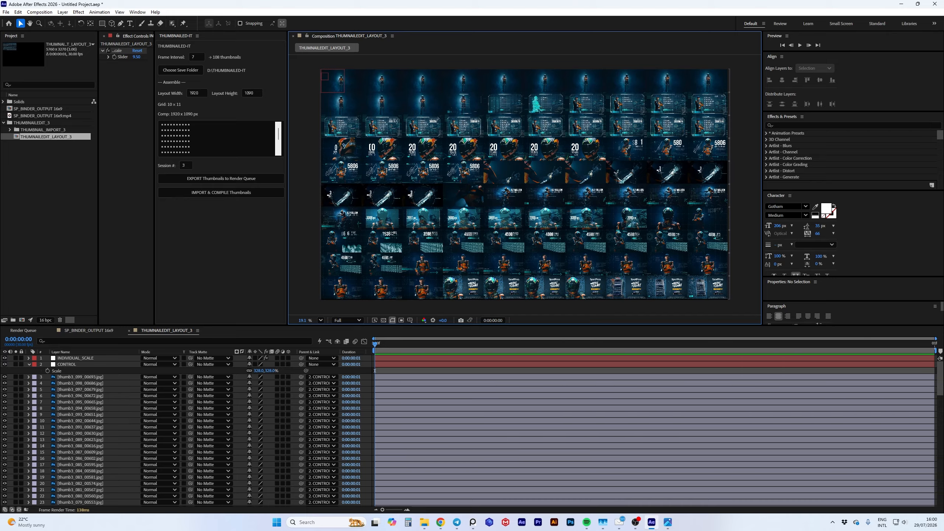
left_click(635, 522)
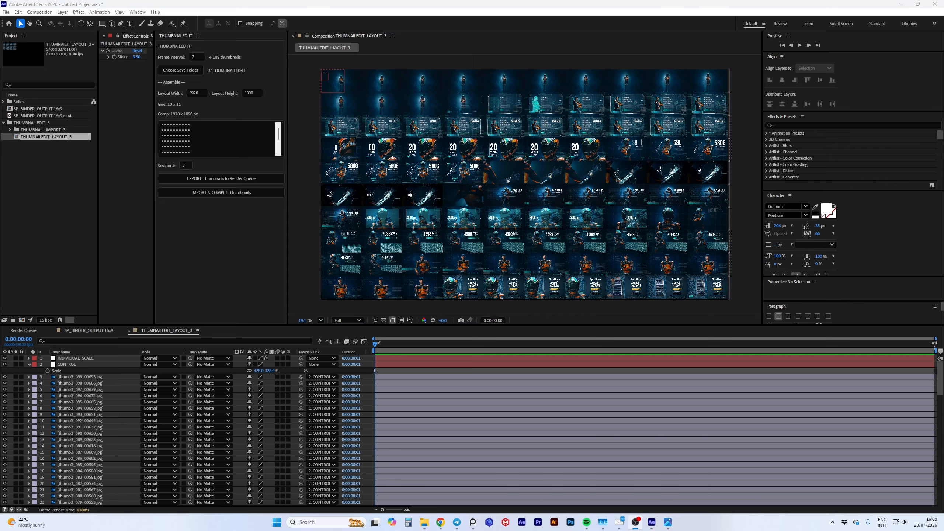